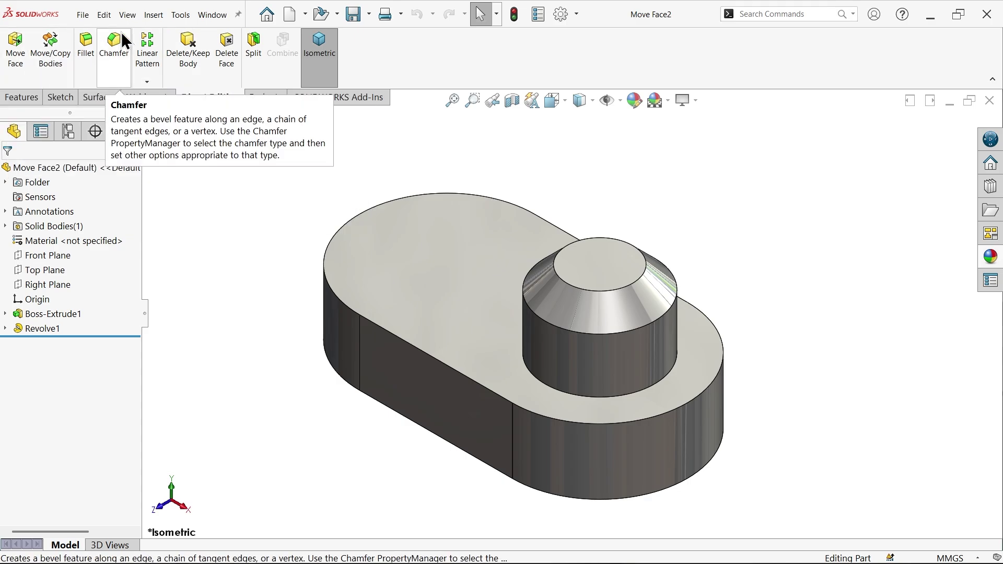
Launch the Move Face command from the Insert > Face menu.
left_click(154, 15)
mouse_move(210, 146)
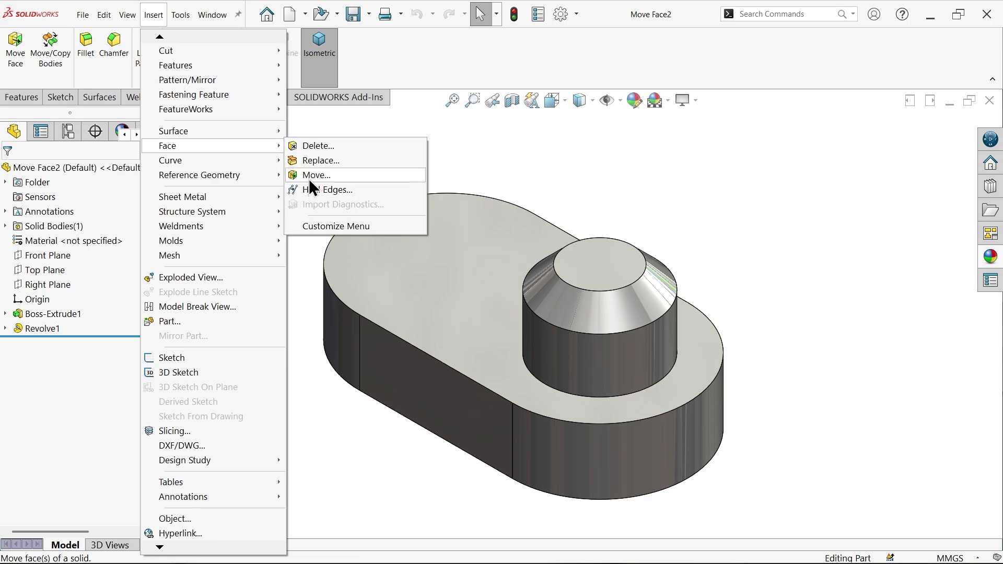
left_click(311, 175)
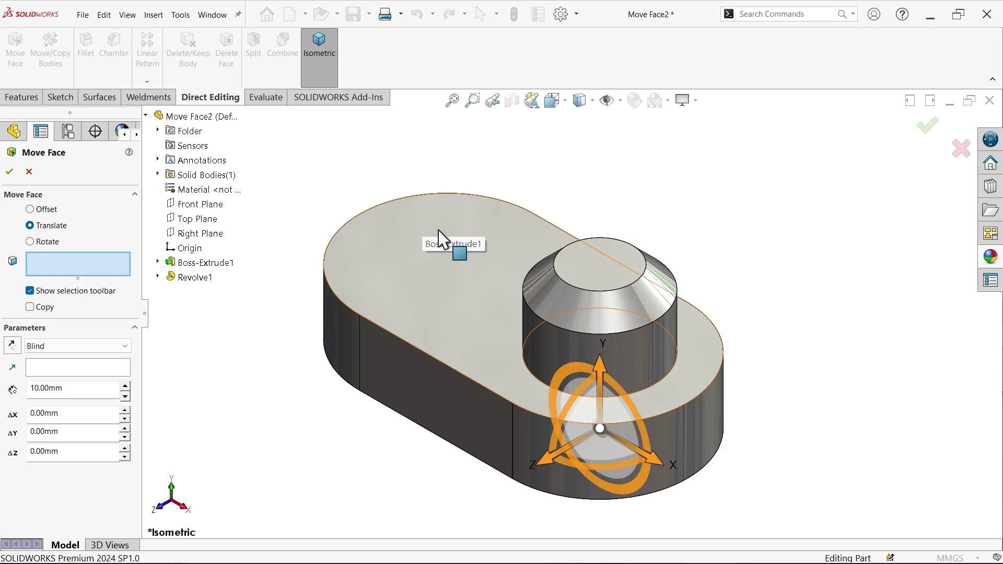
Offset the cone's top face 5 mm inward using Offset with Flip direction checked.
left_click(39, 207)
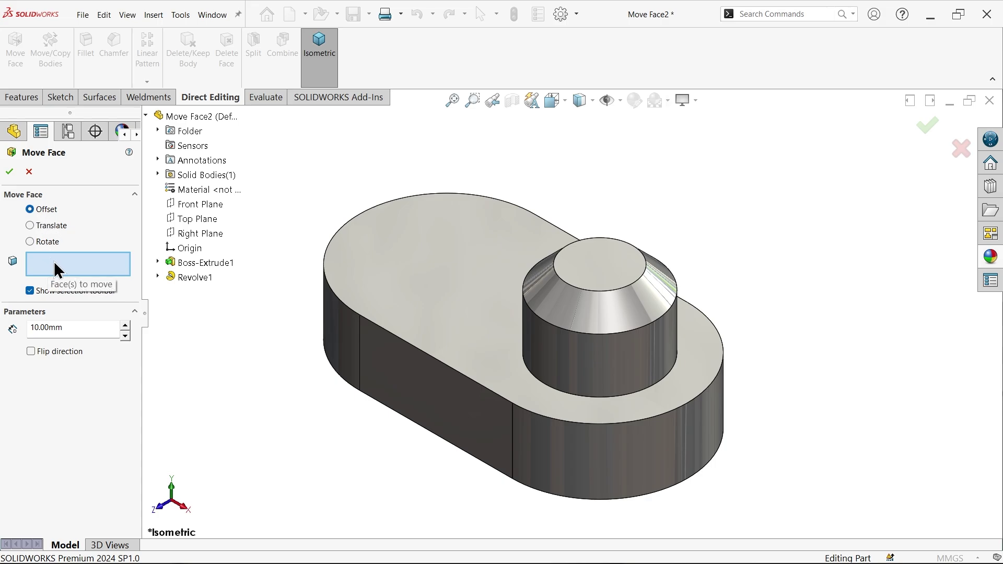
left_click(610, 279)
scroll(614, 291, "down", 3)
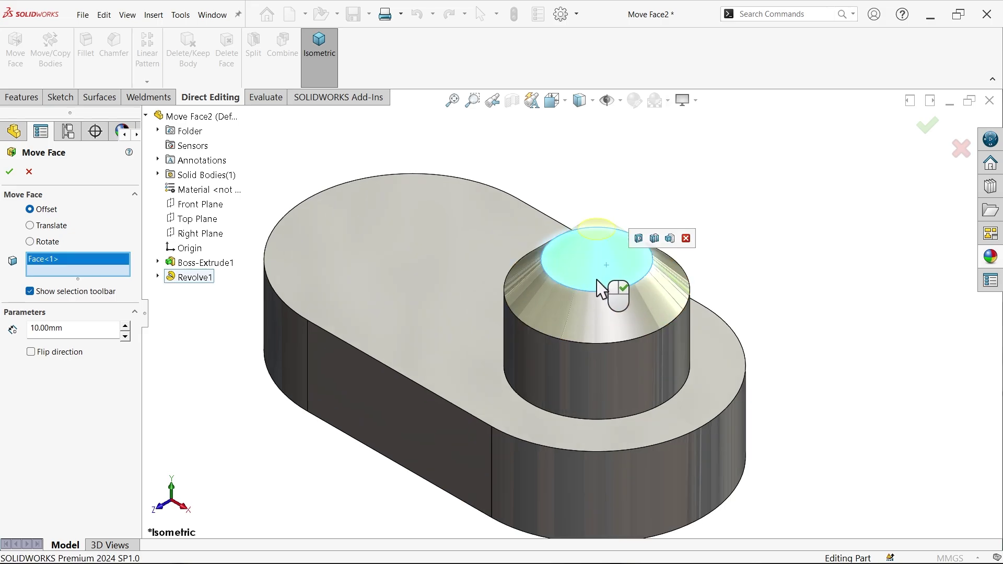
scroll(607, 291, "down", 3)
left_click_drag(68, 329, 36, 328)
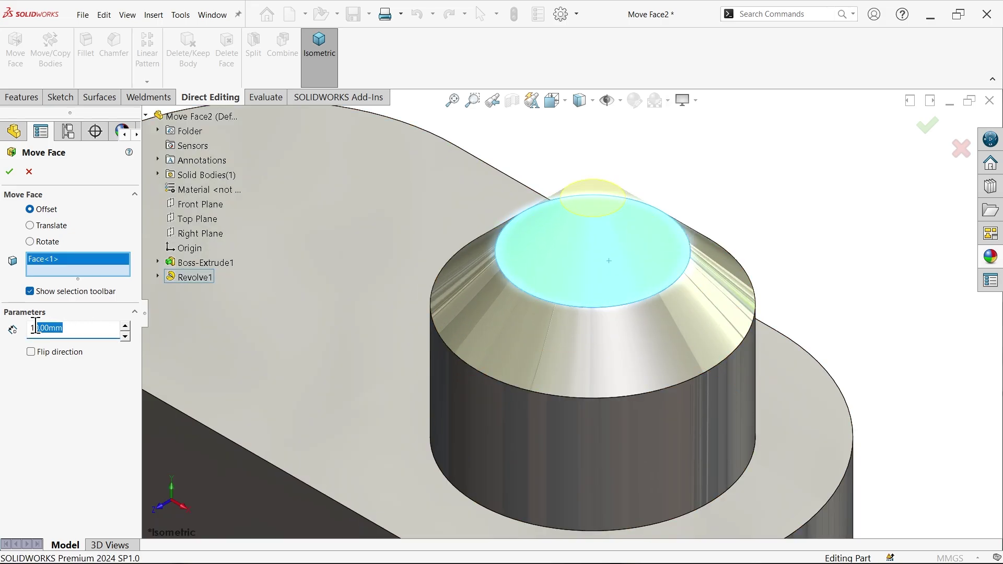
type("5")
key("Return")
scroll(651, 267, "up", 2)
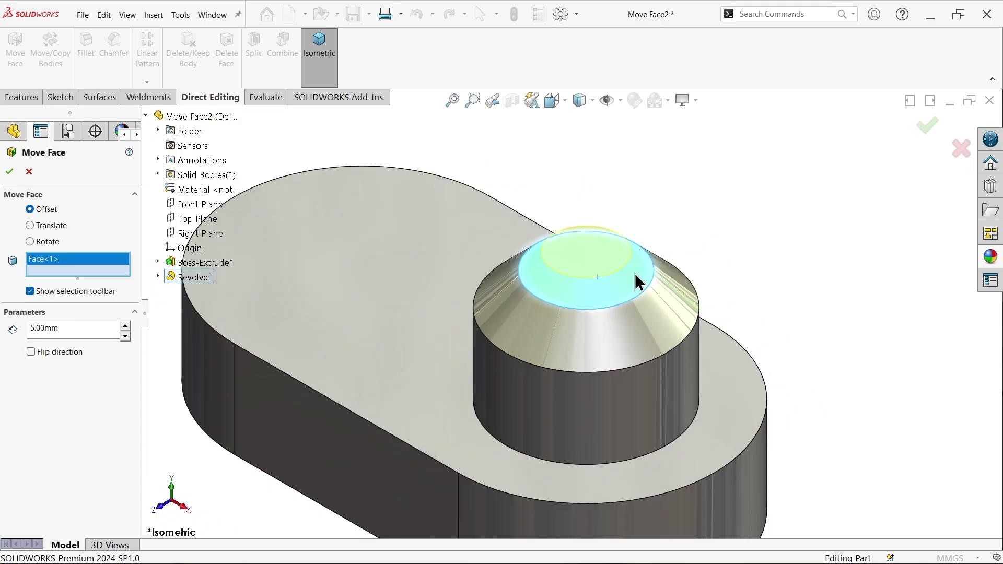
left_click(32, 354)
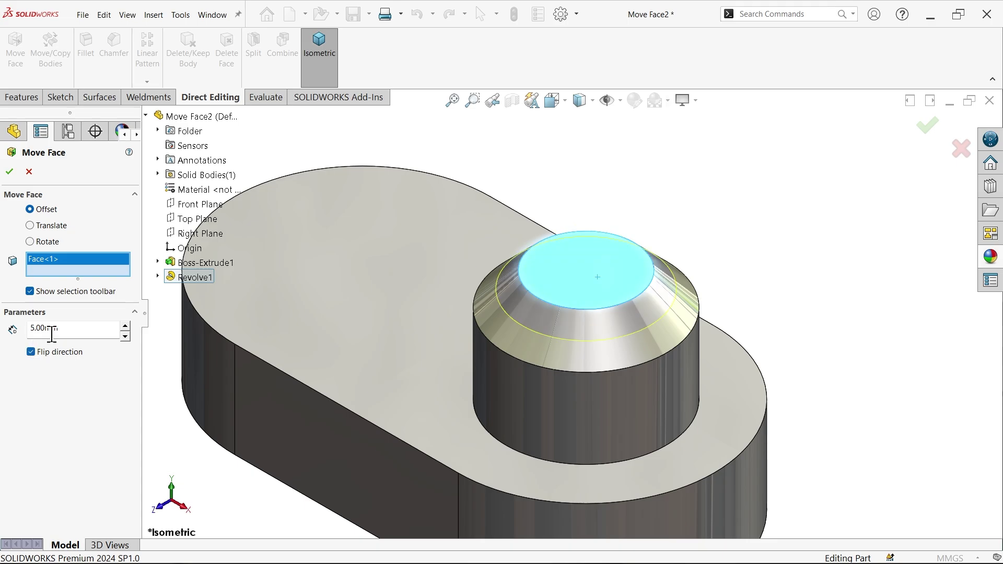
Confirm the 5 mm inward offset and reopen Move Face1 for editing.
left_click(10, 172)
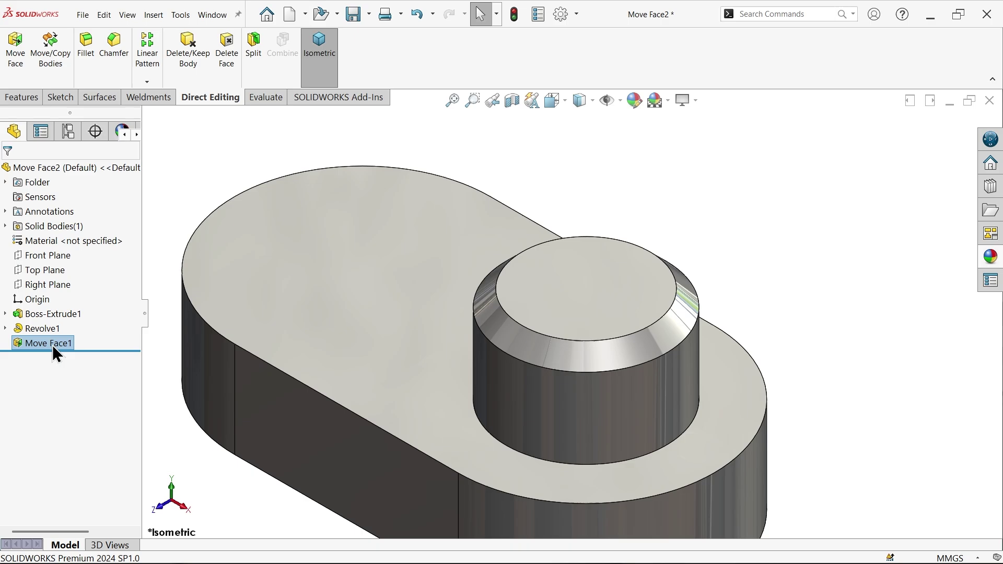
left_click(19, 344)
left_click(24, 318)
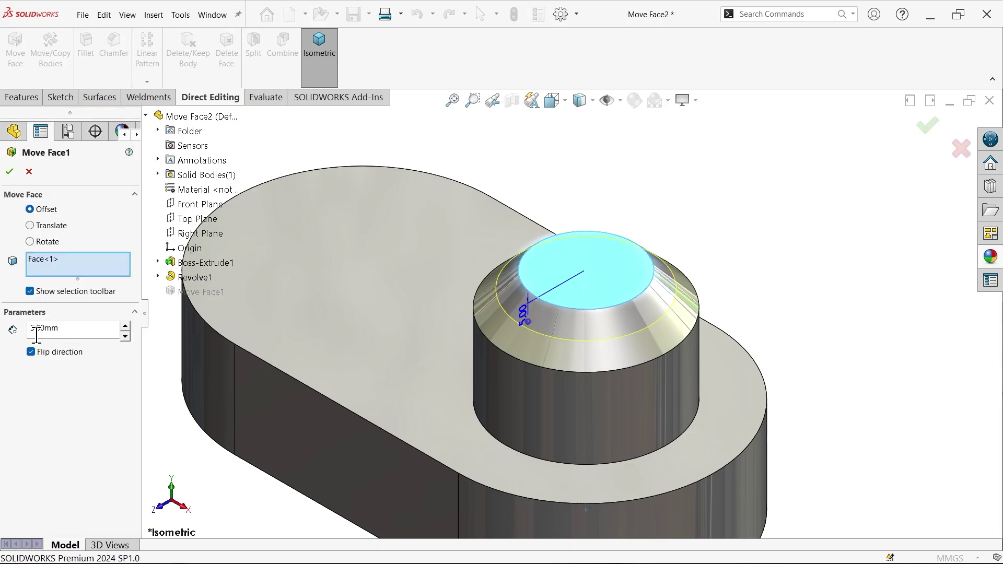
Uncheck Flip direction so the face offsets 5 mm outward, confirm, and reopen Move Face1.
left_click(31, 352)
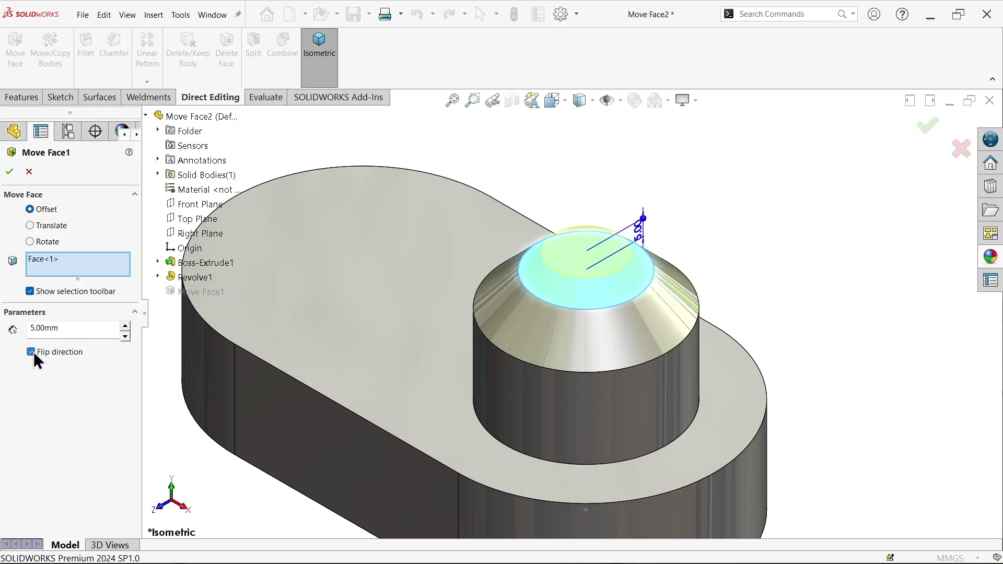
left_click(10, 172)
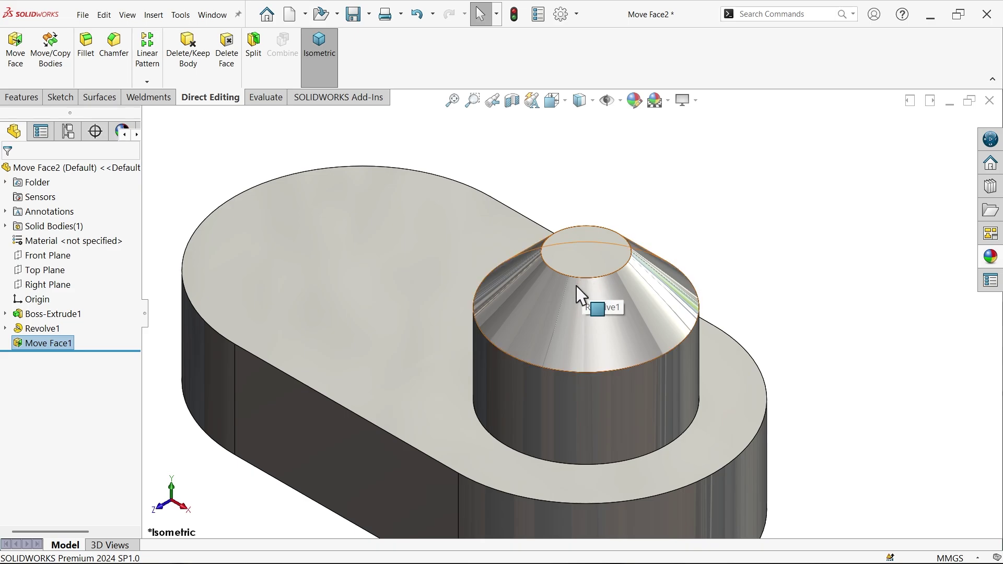
left_click(55, 340)
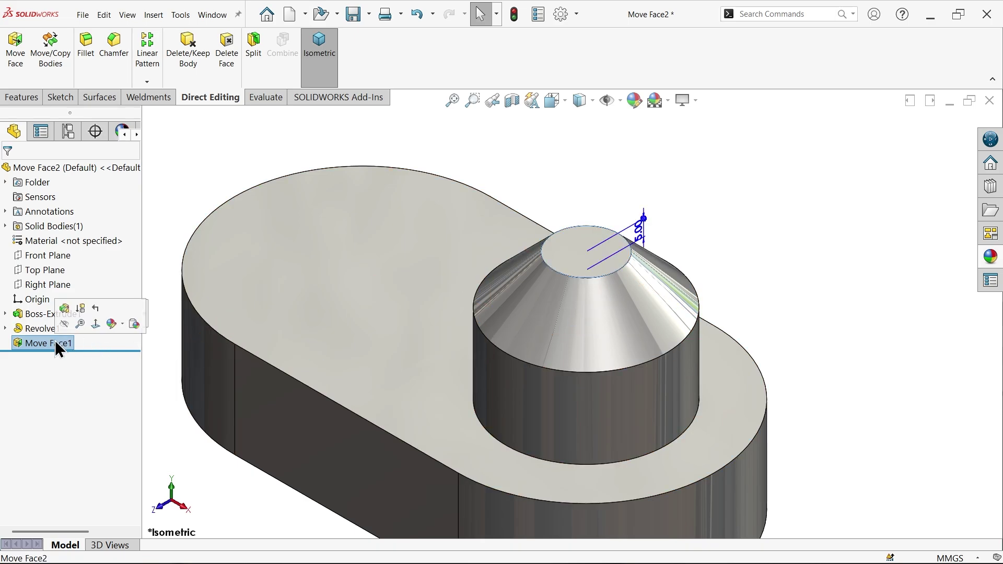
left_click(64, 311)
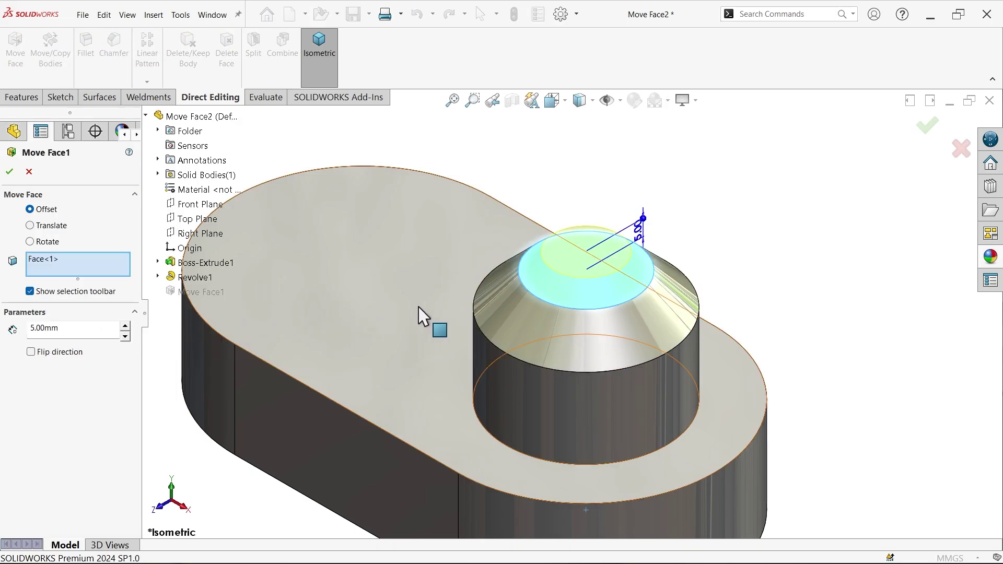
scroll(528, 311, "up", 3)
scroll(541, 348, "down", 2)
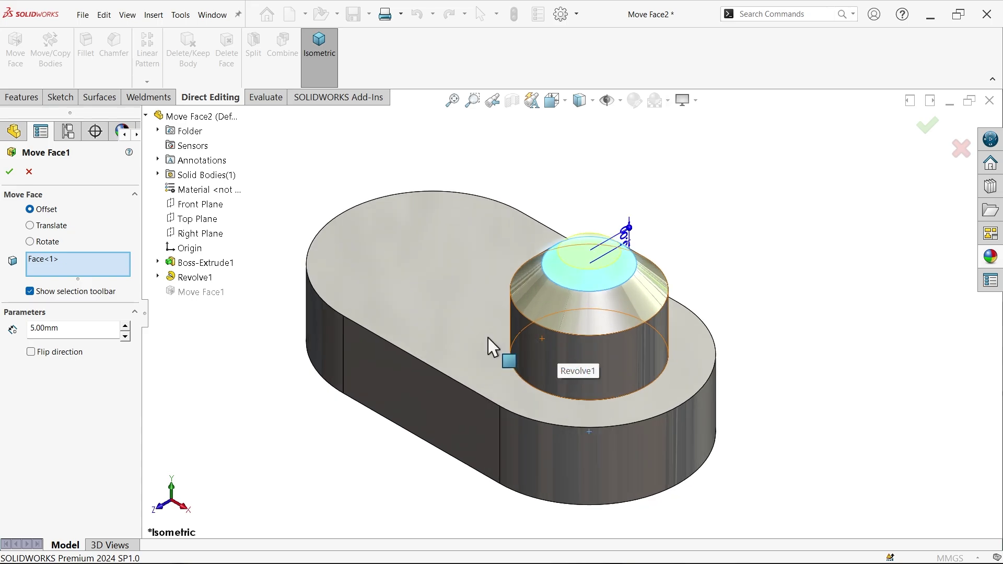
Switch Move Face1 to Translate, swapping the top face for the Revolve1 body, and drag a triad ring.
left_click(49, 226)
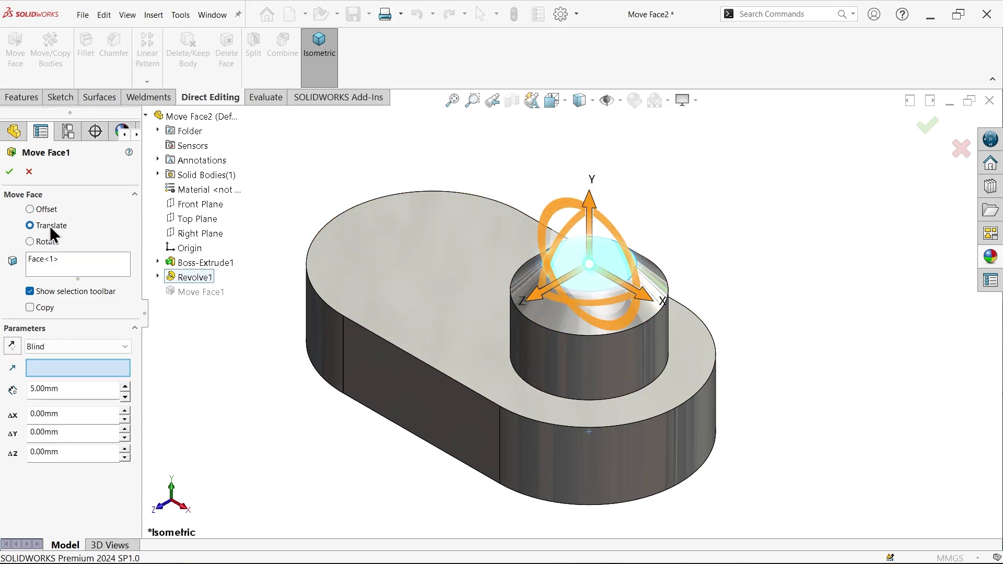
right_click(59, 268)
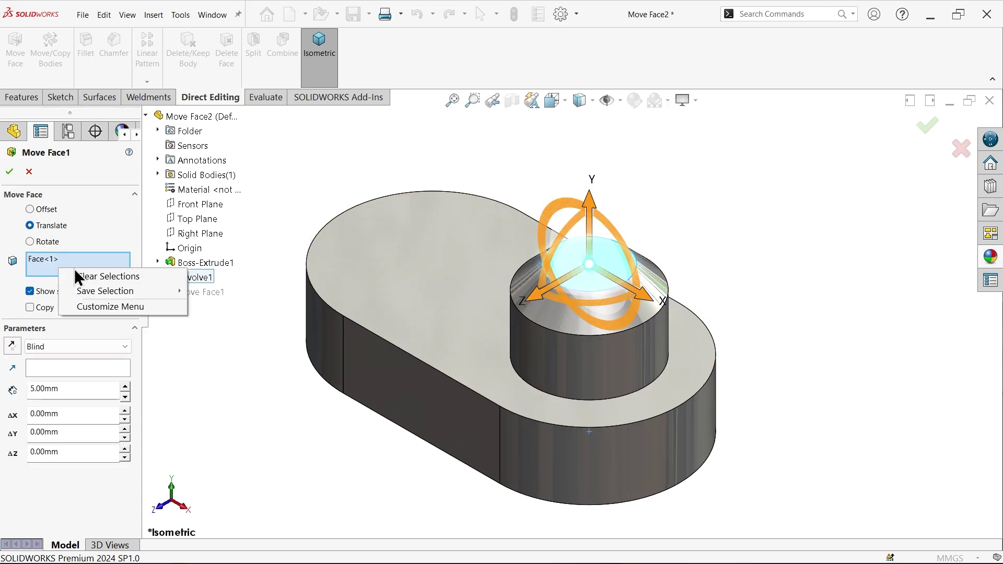
left_click(92, 276)
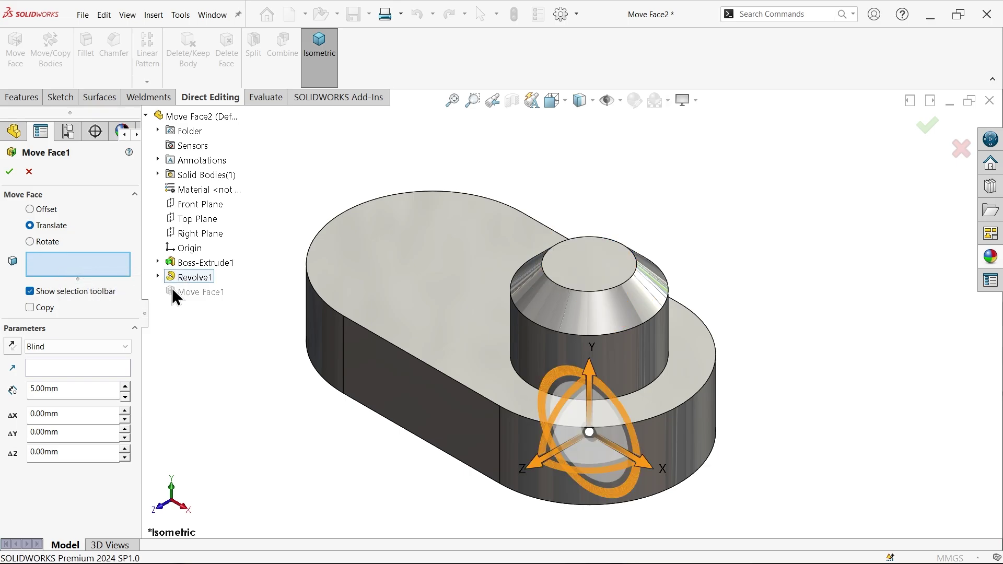
left_click(201, 278)
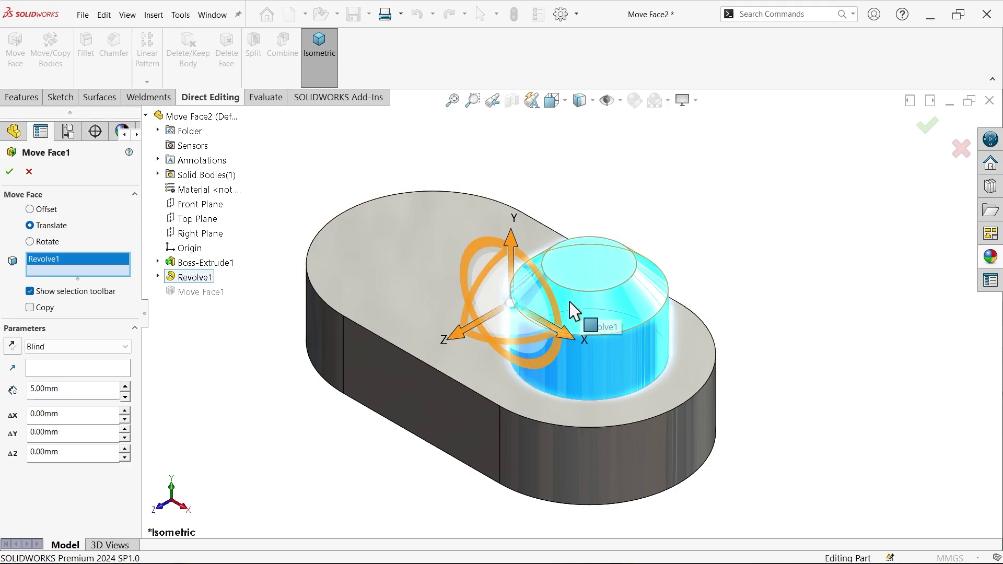
left_click_drag(571, 314, 561, 304)
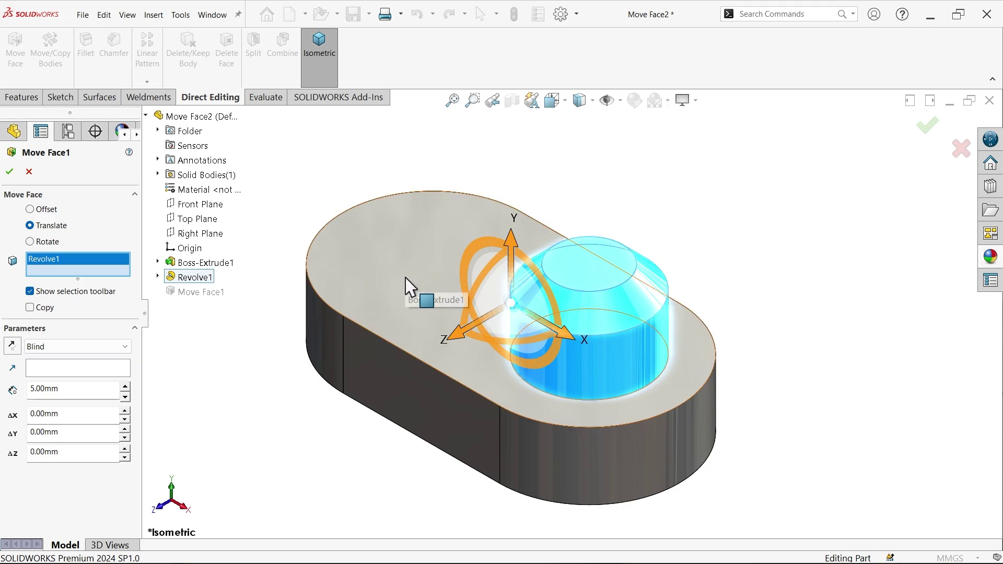
Browse the translation end-condition list, keeping it on Blind.
left_click(37, 346)
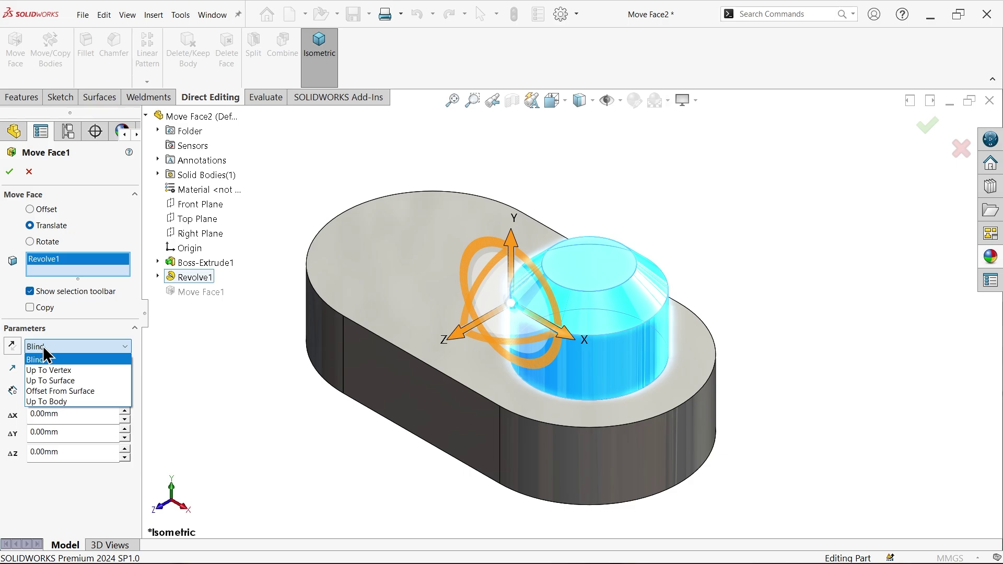
left_click(43, 358)
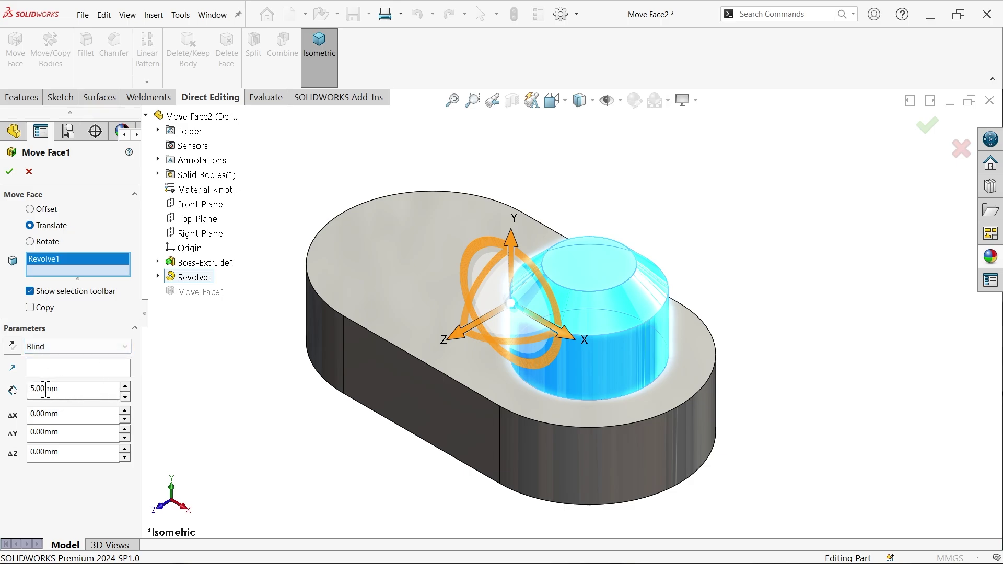
left_click(46, 346)
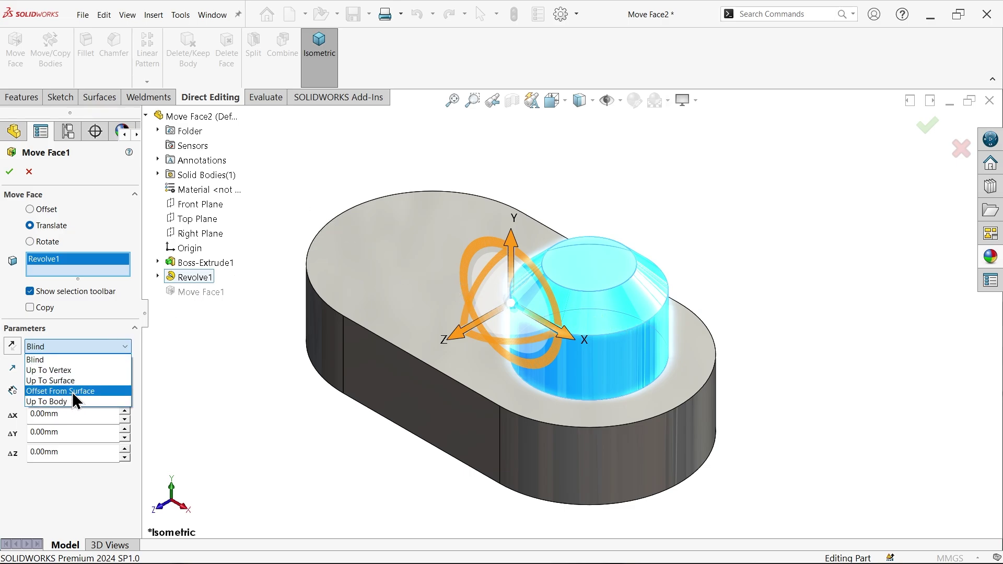
left_click(68, 358)
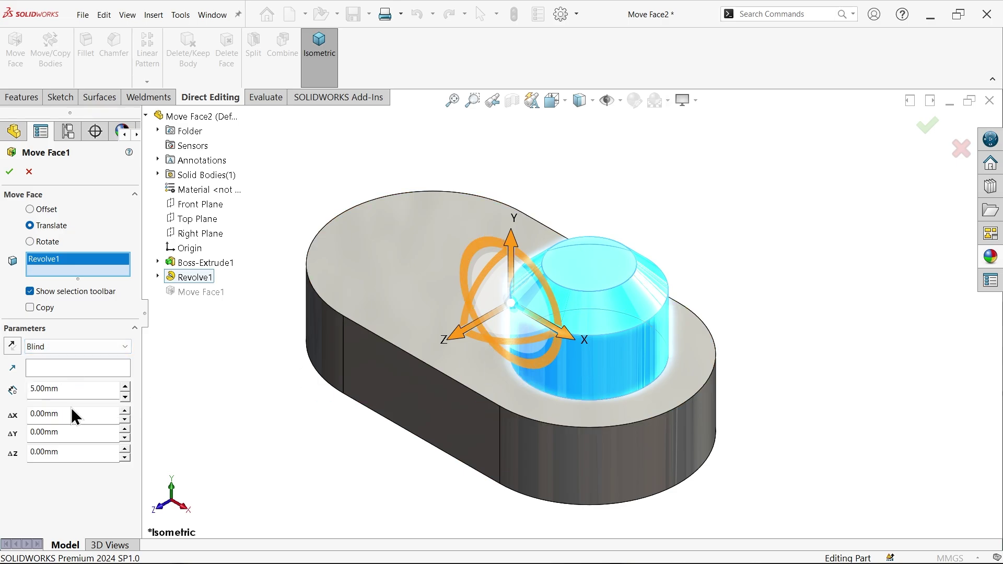
Enter a 70 mm X offset with direction reversed and a 10 mm Y offset.
left_click_drag(71, 413, 29, 414)
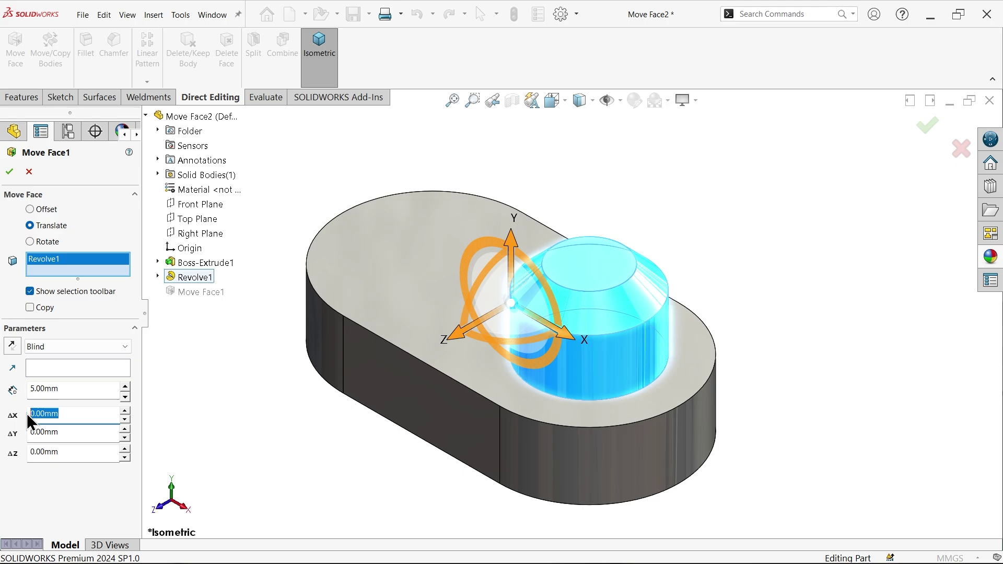
type("70")
key("Return")
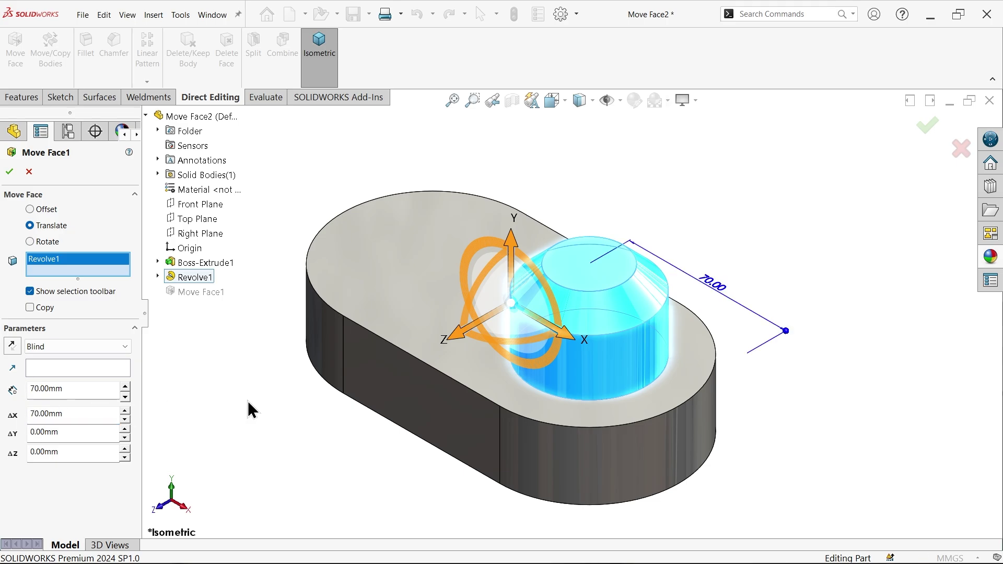
left_click(13, 346)
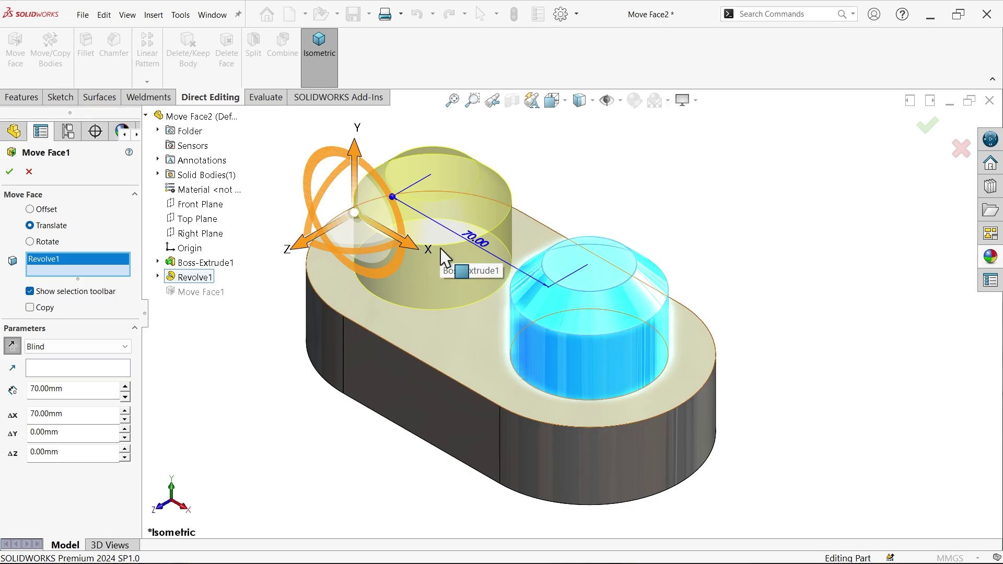
left_click(80, 437)
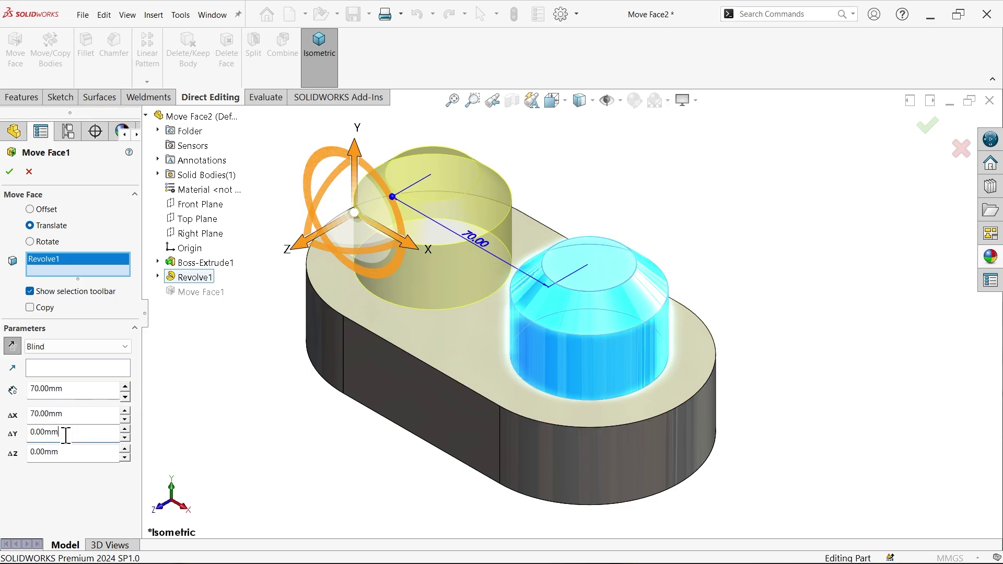
type("10")
key("Return")
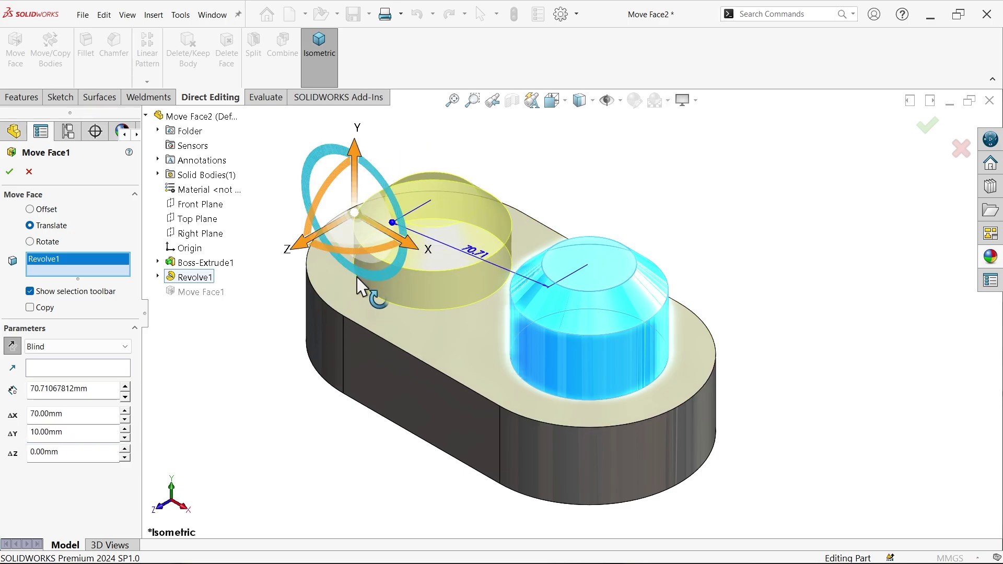
Set the Z offset to 0 mm, re-enter 10 mm for Y, and apply the move.
left_click(47, 453)
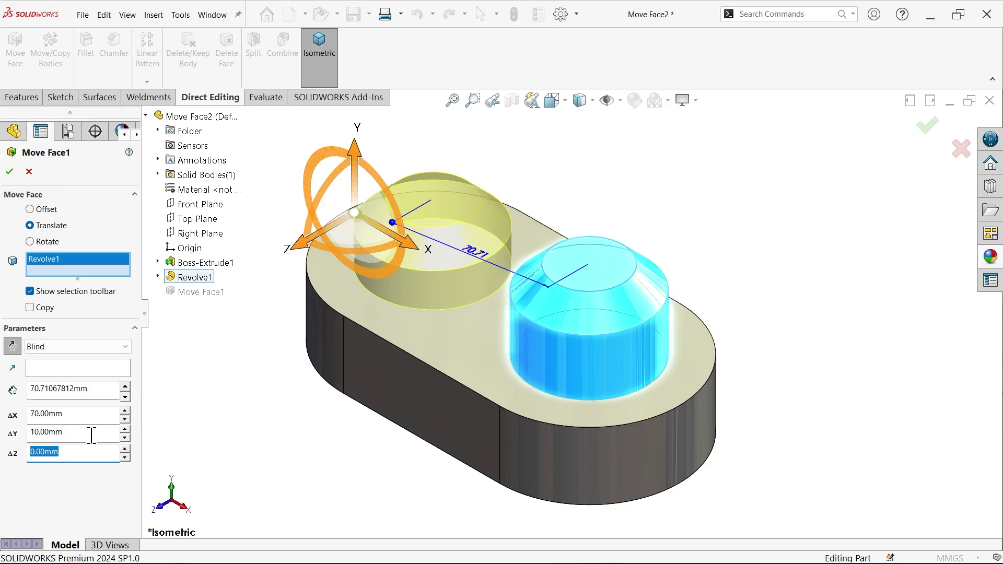
type("10")
key("Return")
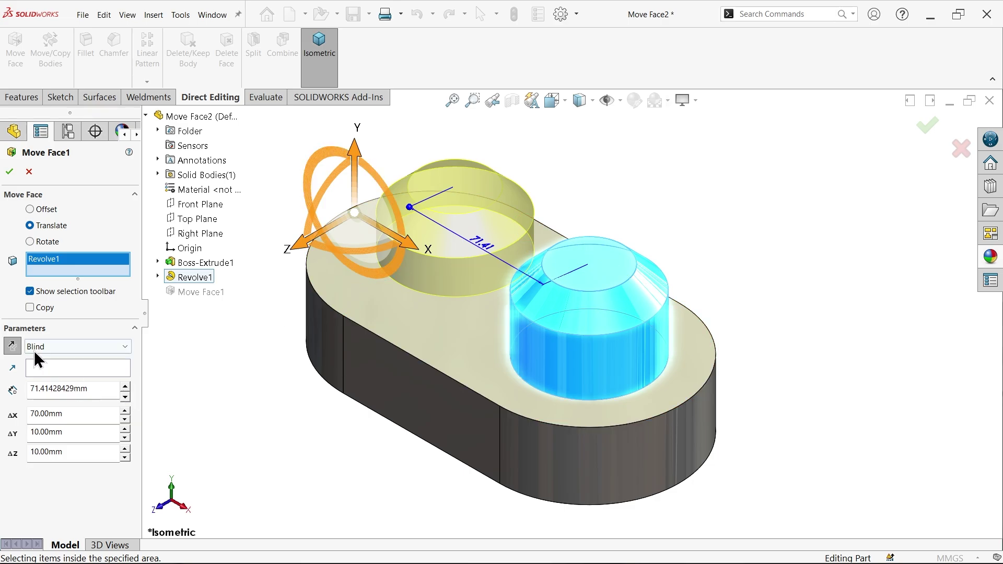
left_click(78, 455)
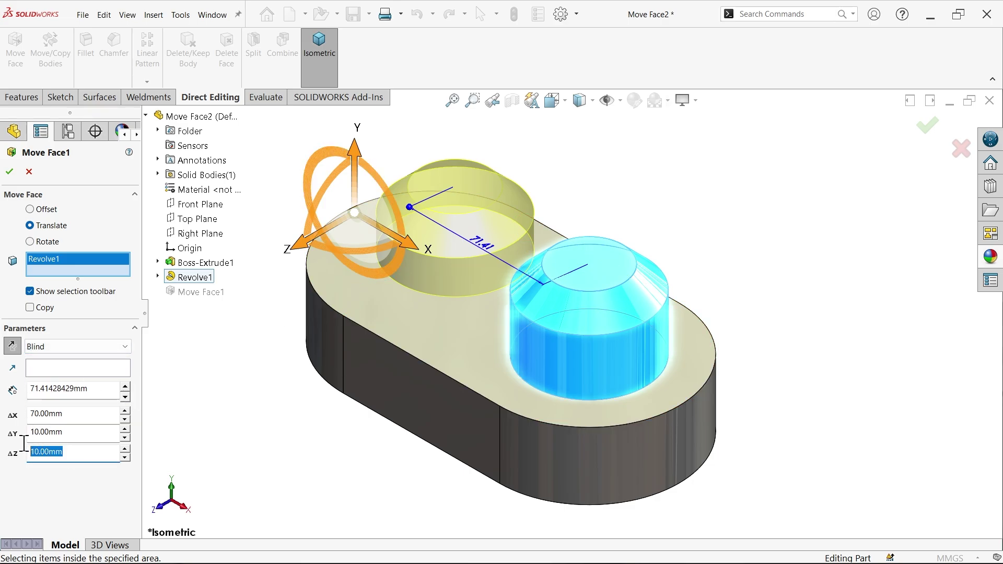
type("0")
key("Return")
type(".00mm")
left_click(83, 432)
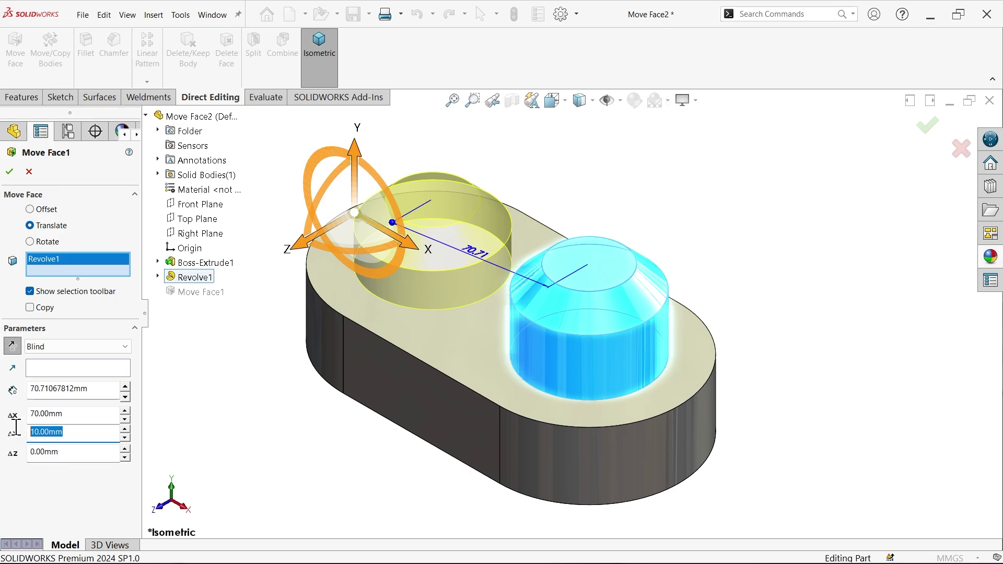
type("0")
key("Return")
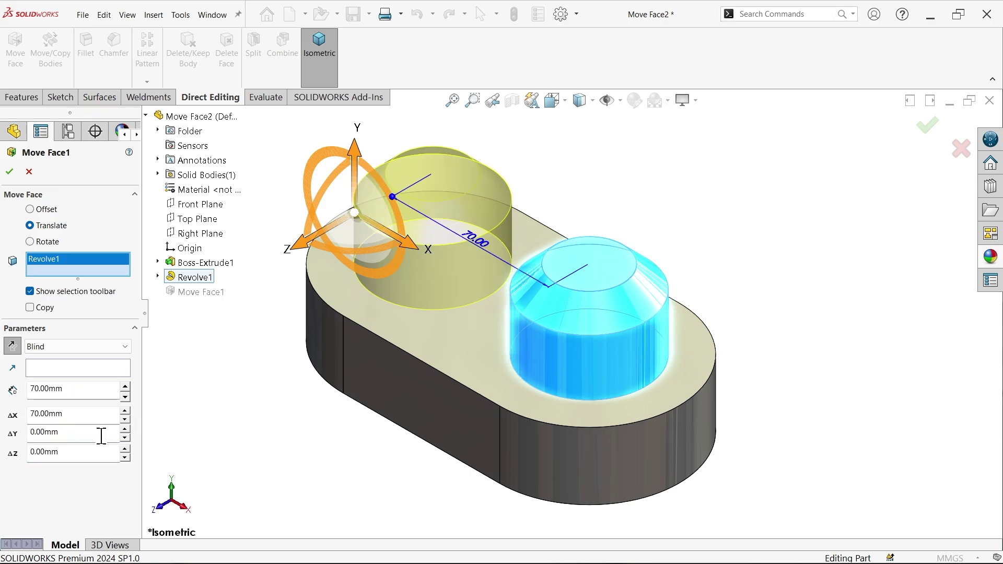
left_click_drag(81, 431, 14, 427)
type("10")
key("Return")
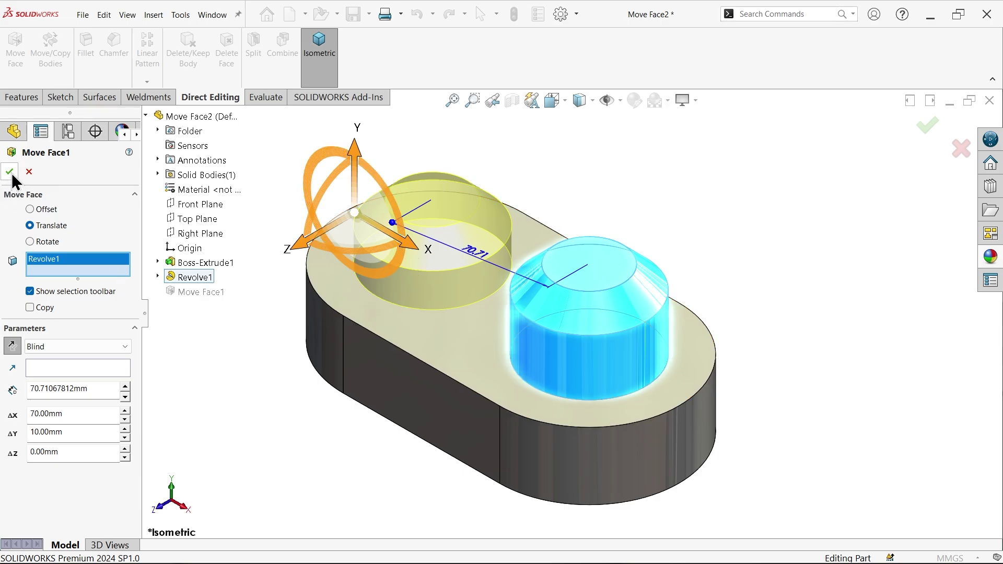
left_click(10, 172)
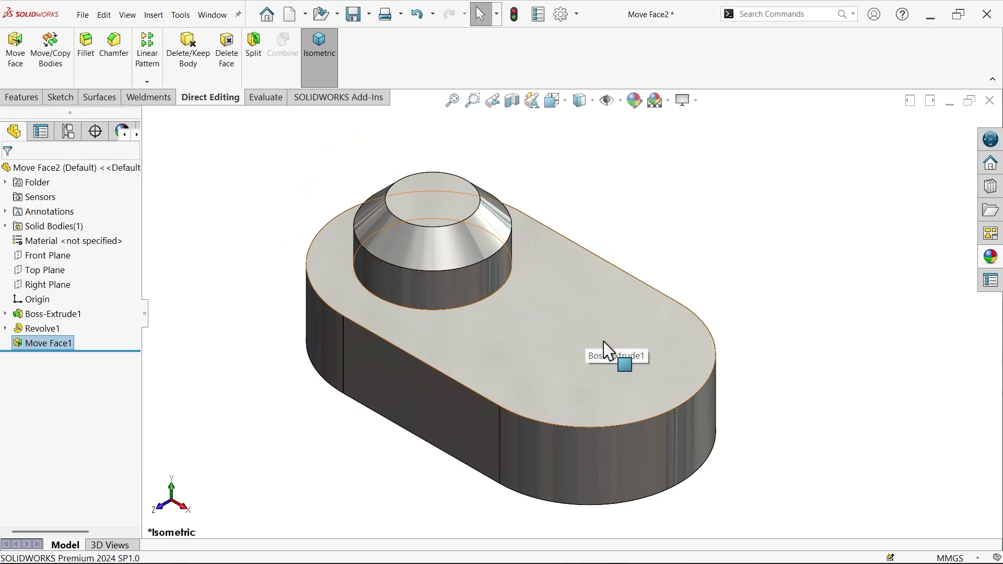
Reopen Move Face1 in Rotate mode and swap the boss for the Boss-Extrude1 base body.
left_click(15, 344)
left_click(24, 314)
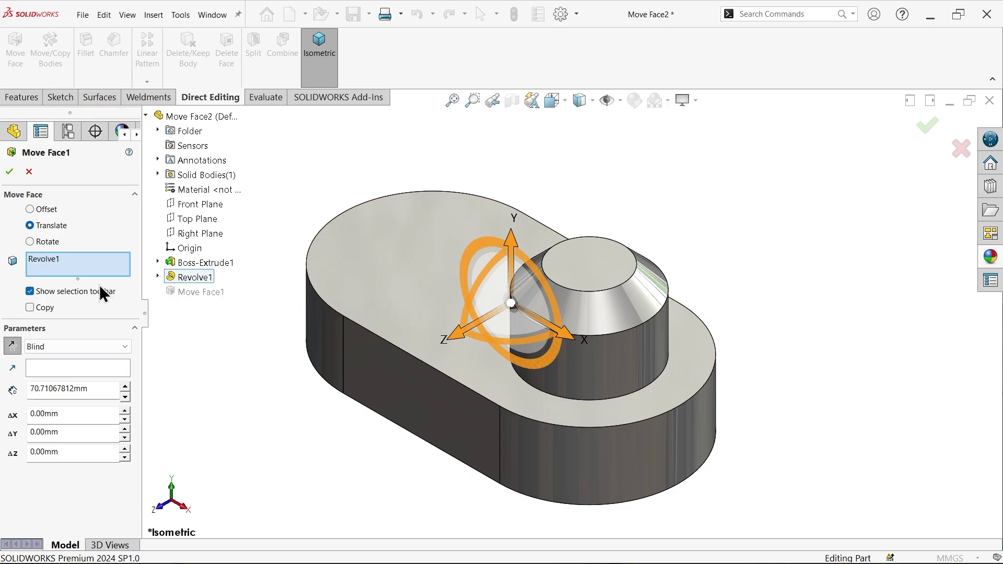
left_click(47, 243)
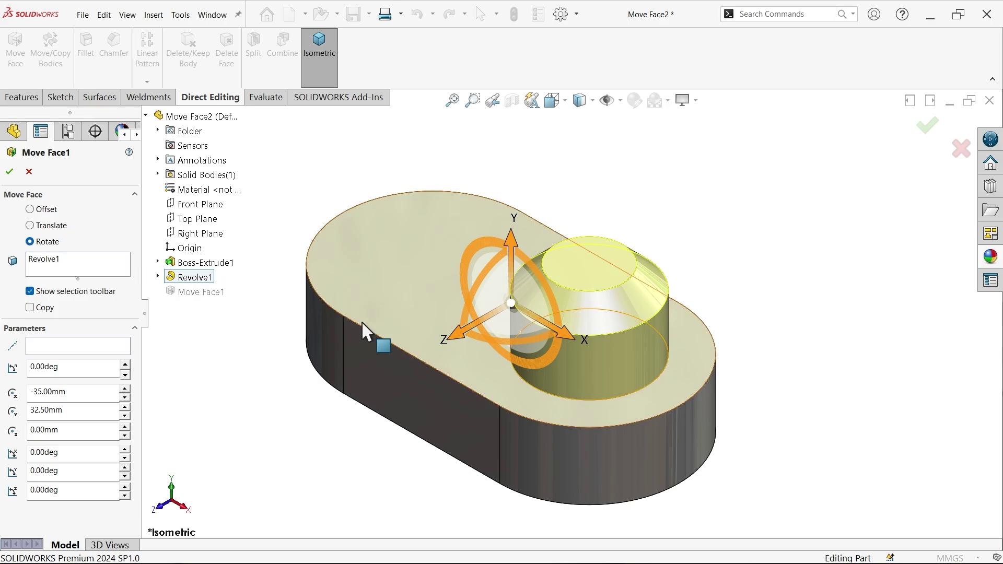
right_click(52, 265)
left_click(104, 269)
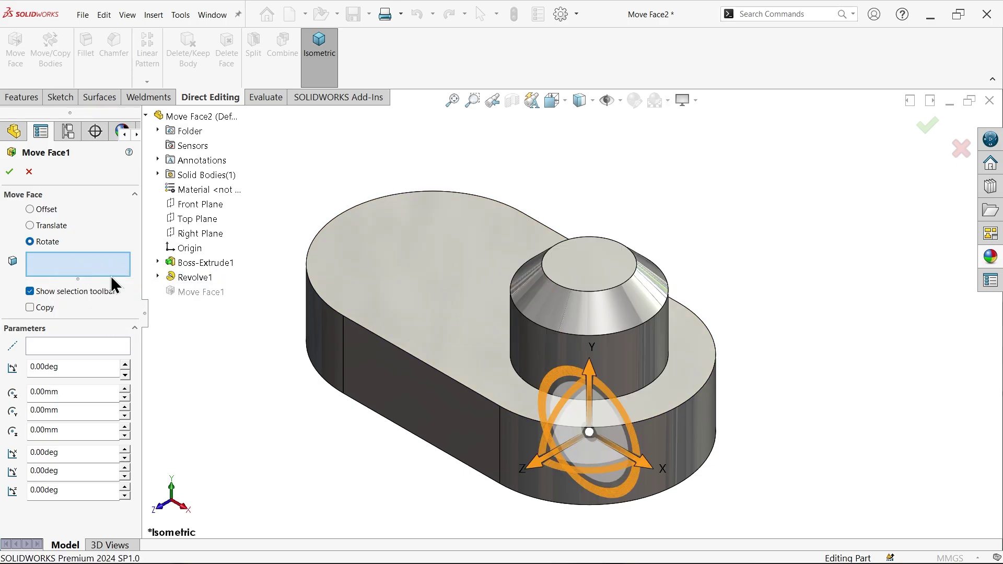
left_click(212, 263)
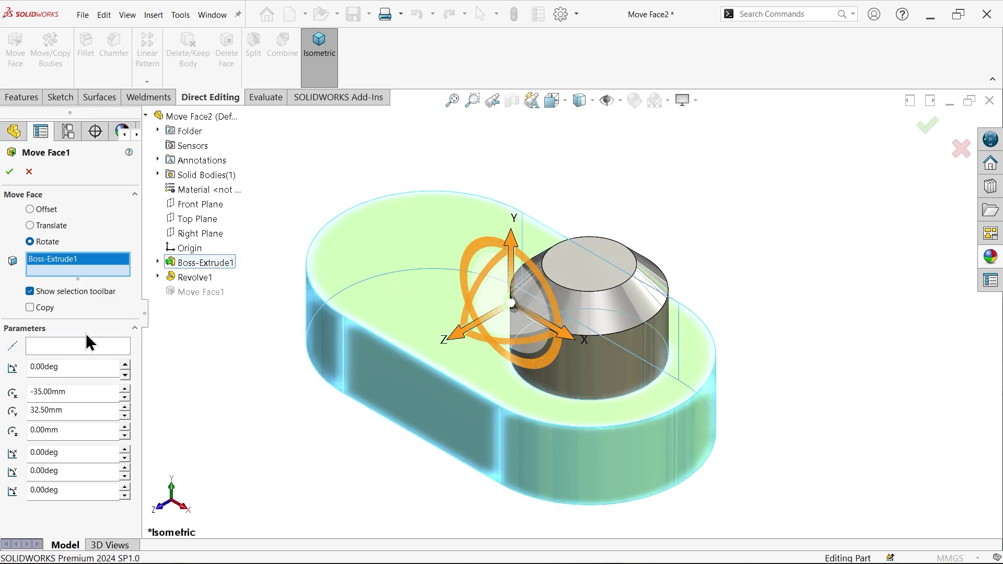
Preview a trial 45° rotation about Y and orbit to inspect the base.
left_click(52, 352)
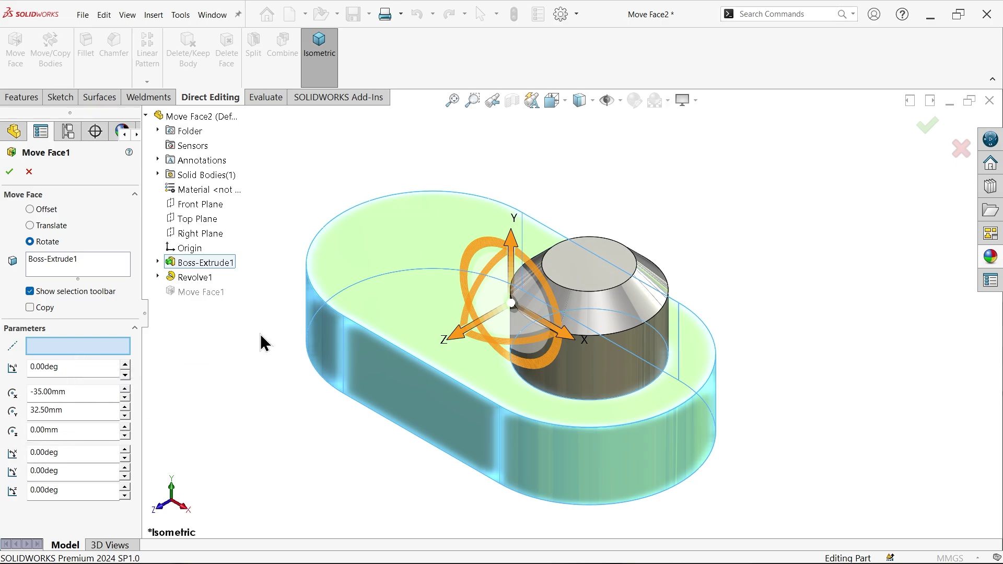
left_click(54, 470)
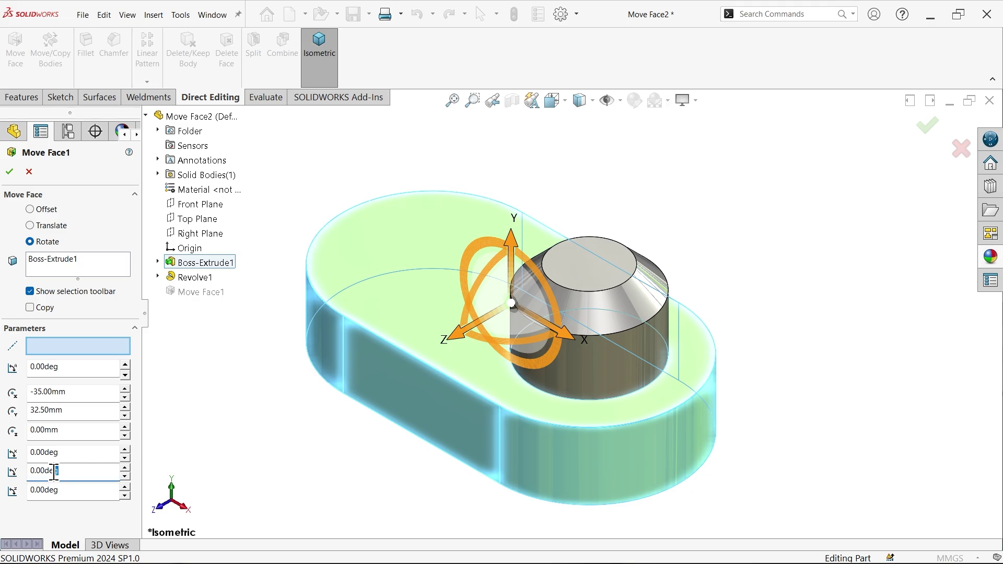
type("45")
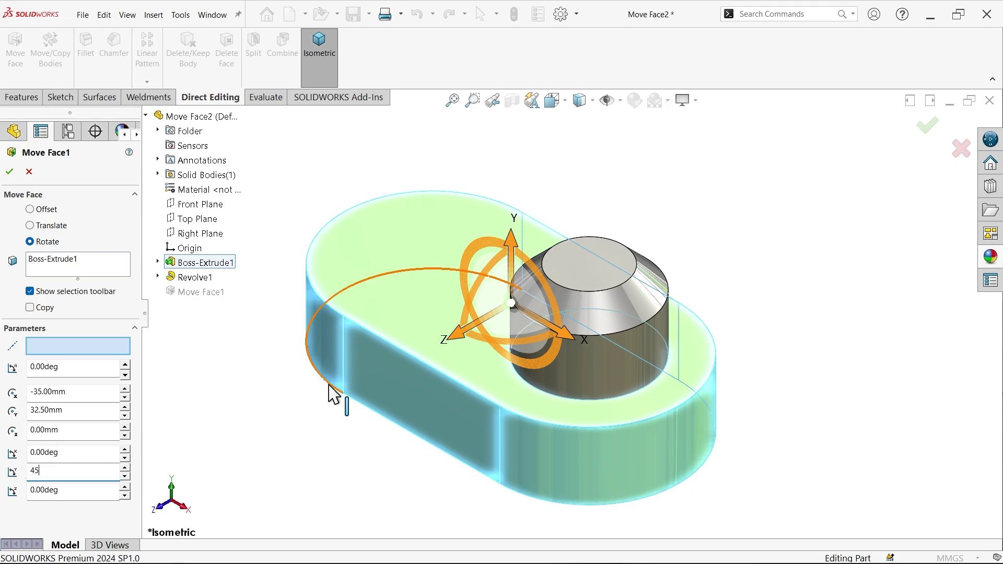
key("Return")
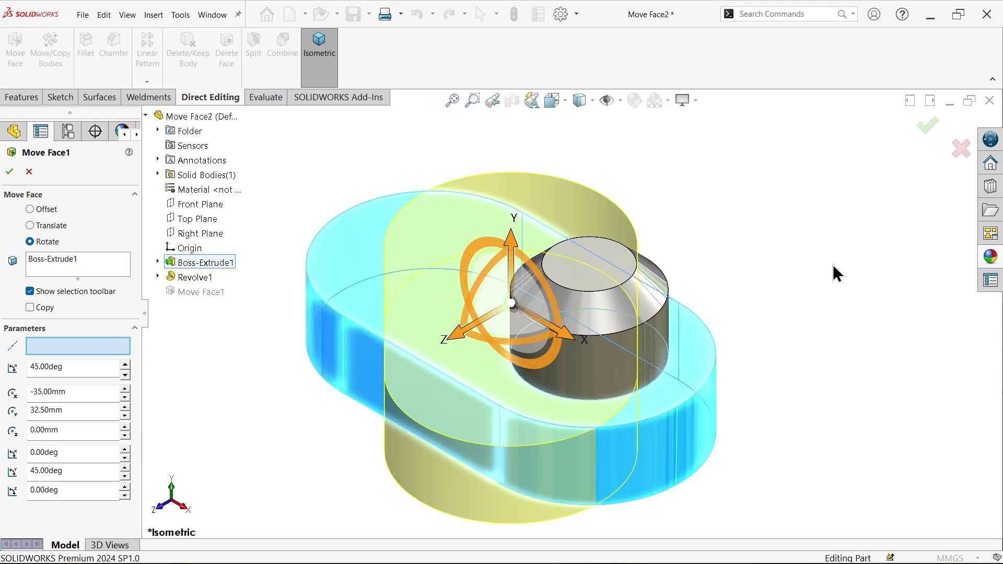
middle_click_drag(764, 272, 777, 273)
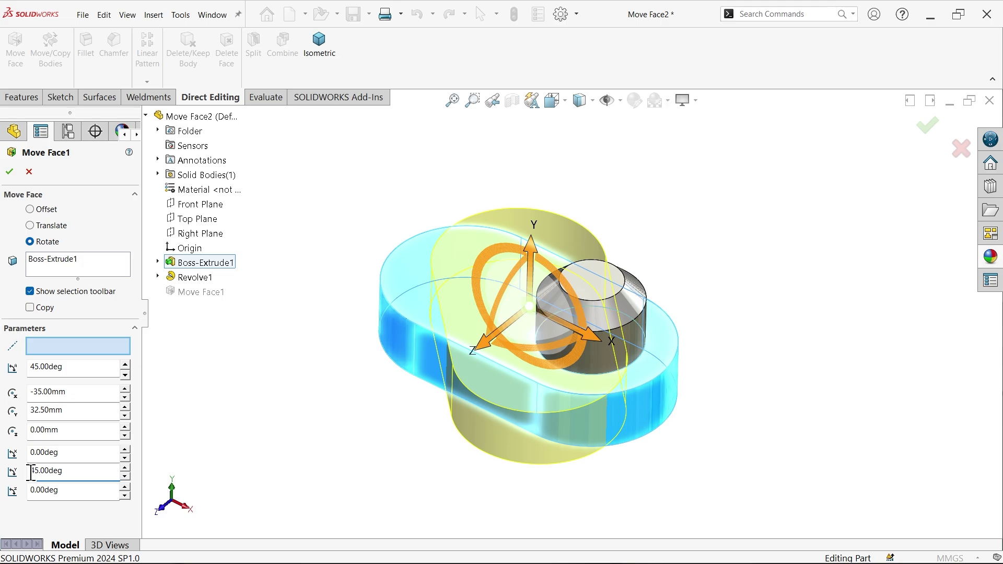
type("-")
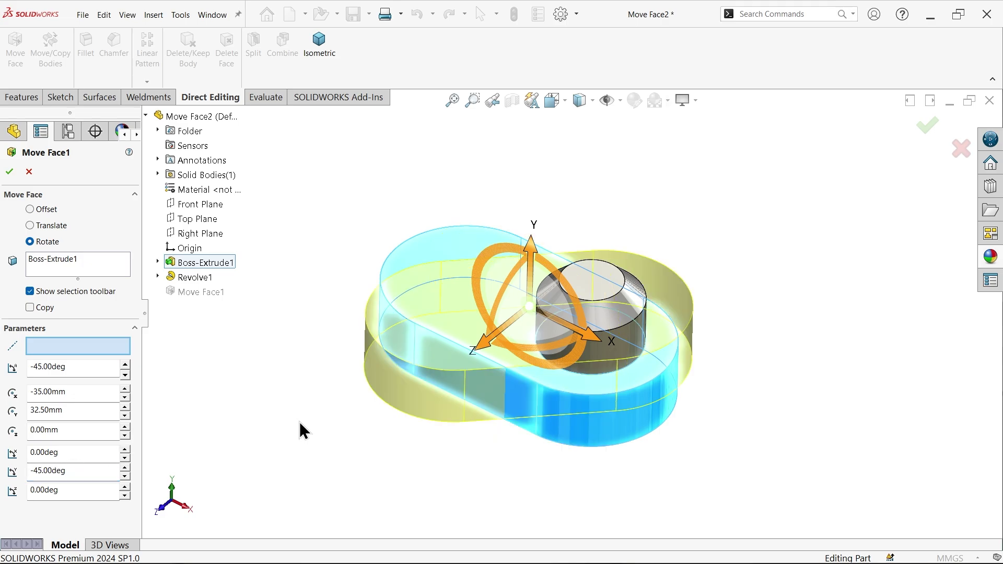
scroll(620, 376, "down", 1)
scroll(617, 368, "down", 1)
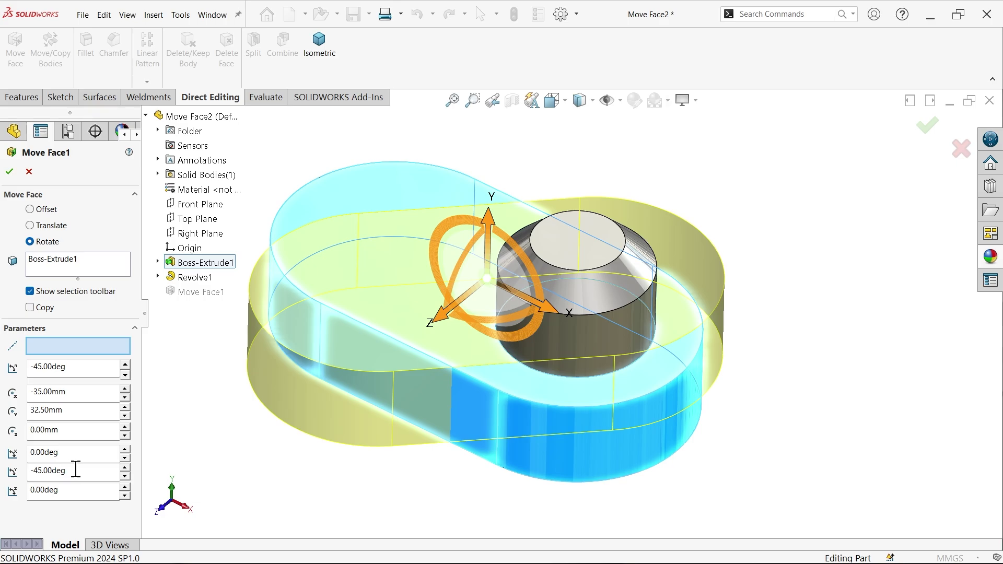
Reset the Y rotation to 0, try 45° about X, then set X back to 0.
left_click_drag(74, 470, 4, 470)
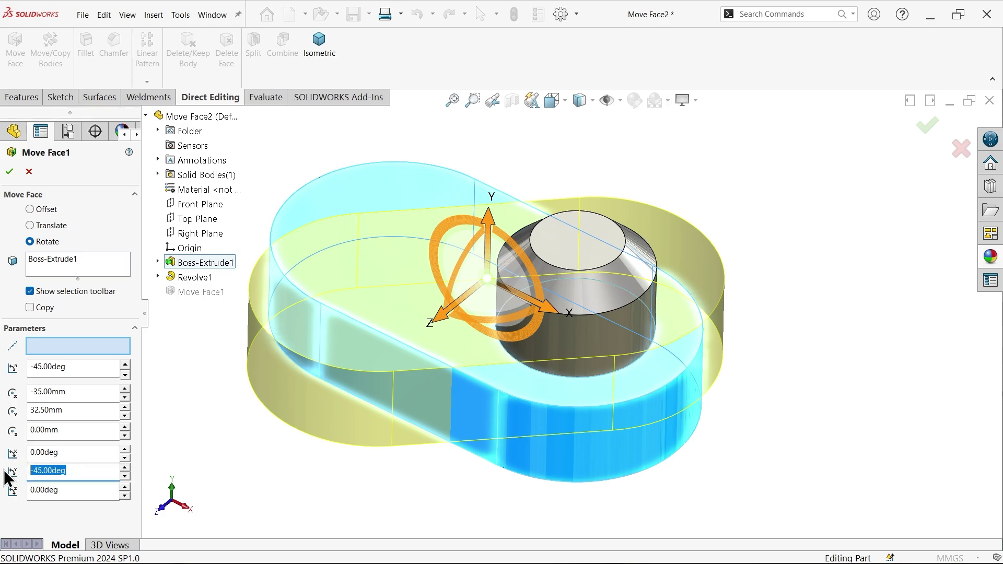
type("0")
left_click_drag(96, 452, 17, 449)
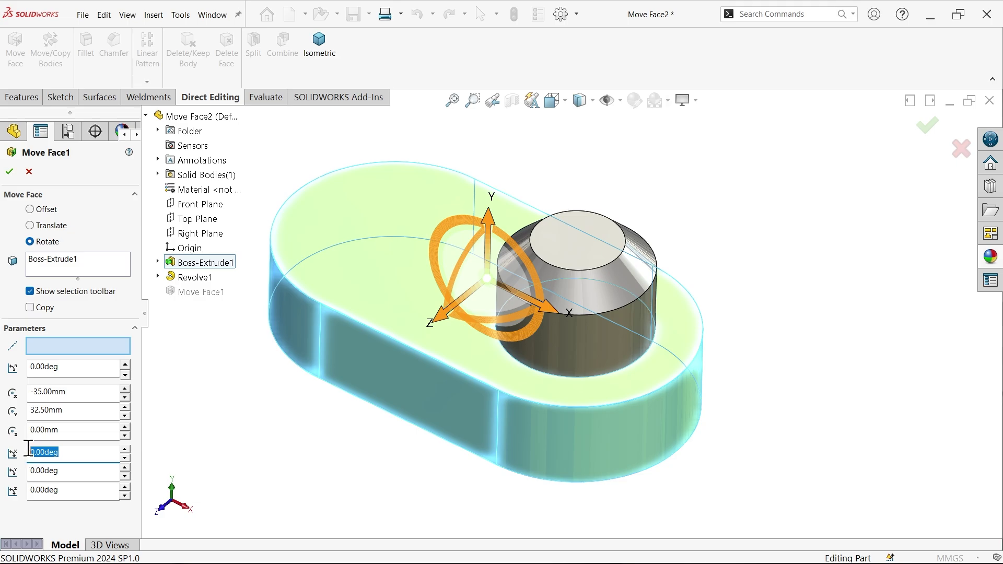
type("45")
key("Return")
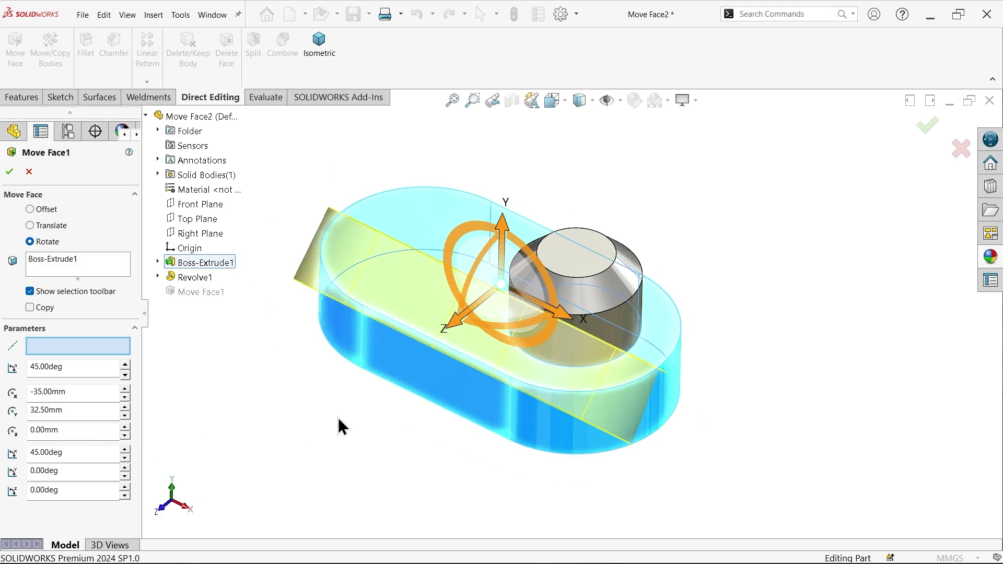
middle_click_drag(339, 425, 320, 437)
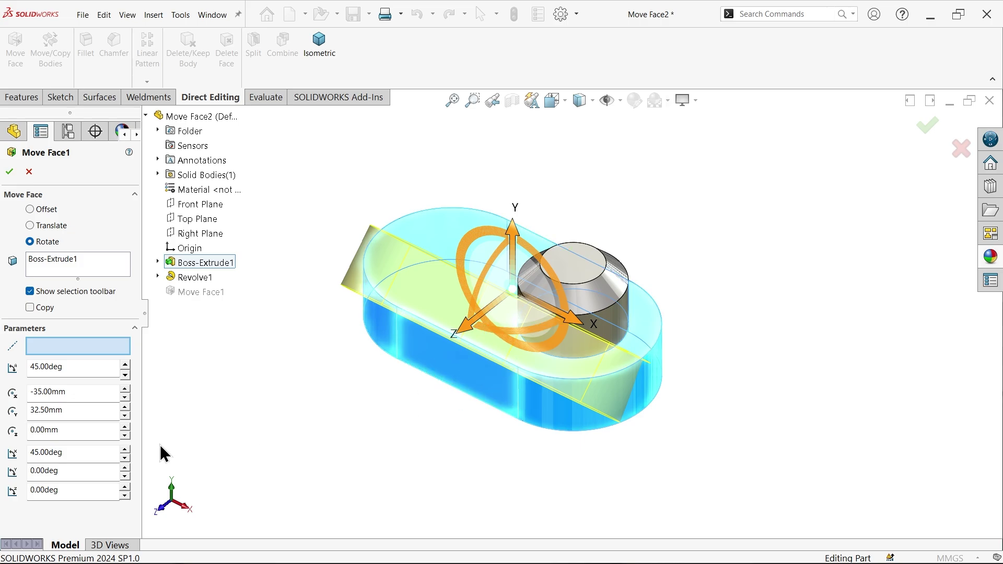
left_click(71, 452)
type("0")
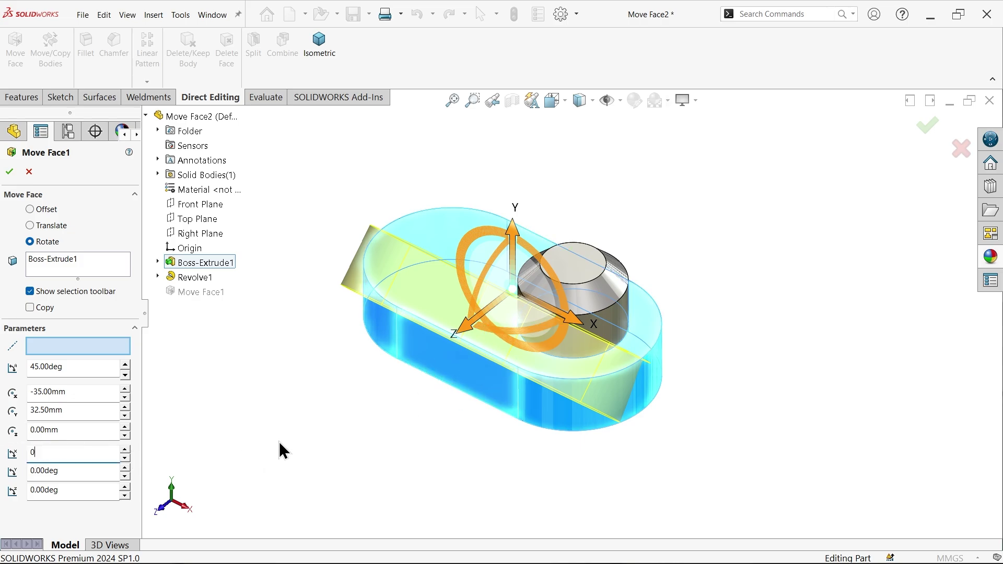
key("Return")
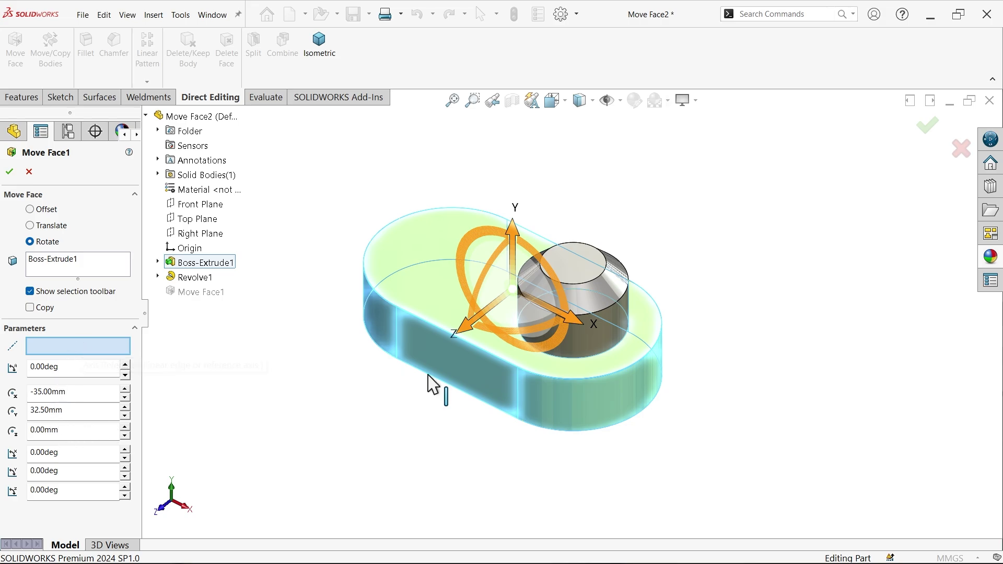
Rotate the base 45° about a bottom edge and orbit to inspect the preview.
left_click(445, 392)
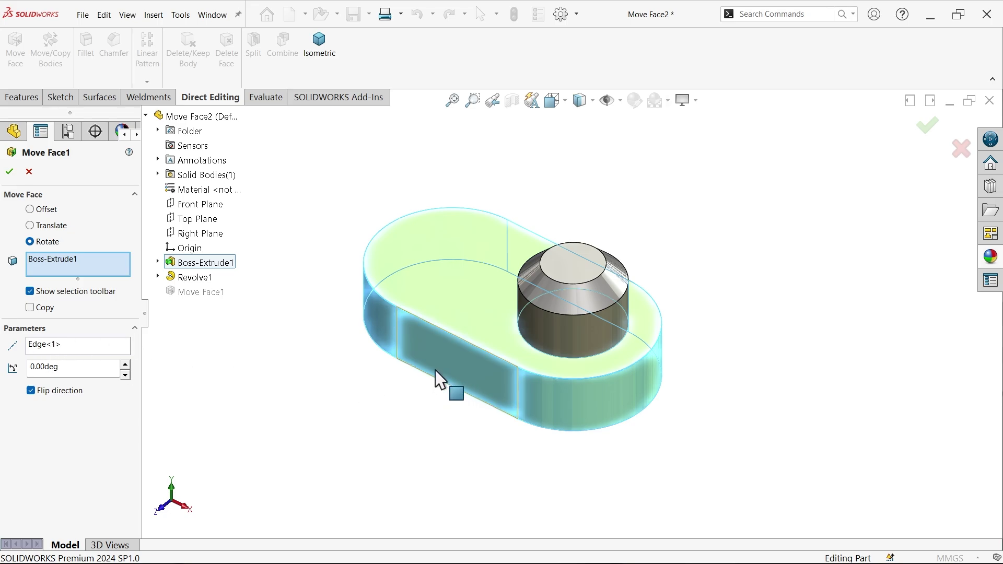
left_click_drag(79, 368, 12, 364)
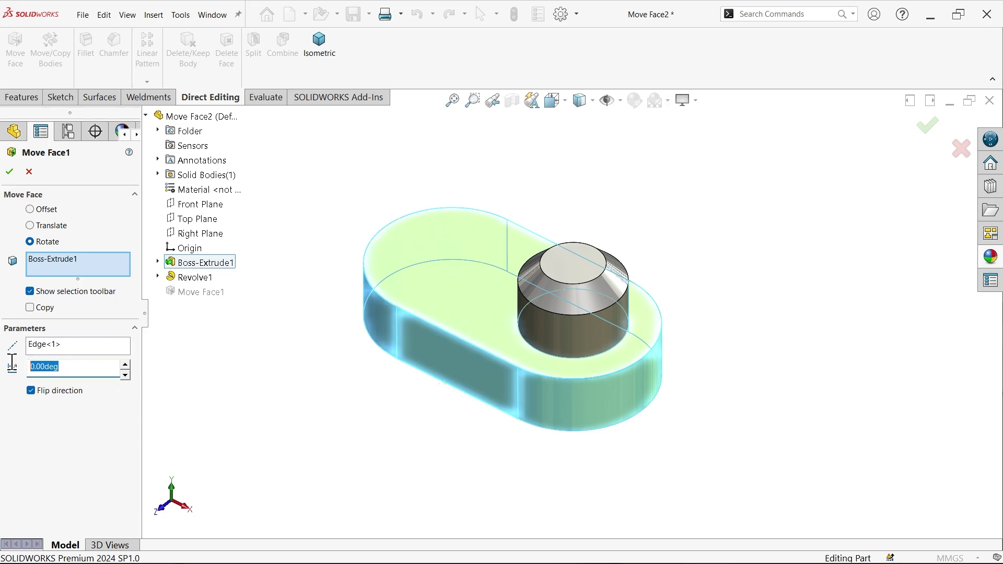
type("45")
key("Return")
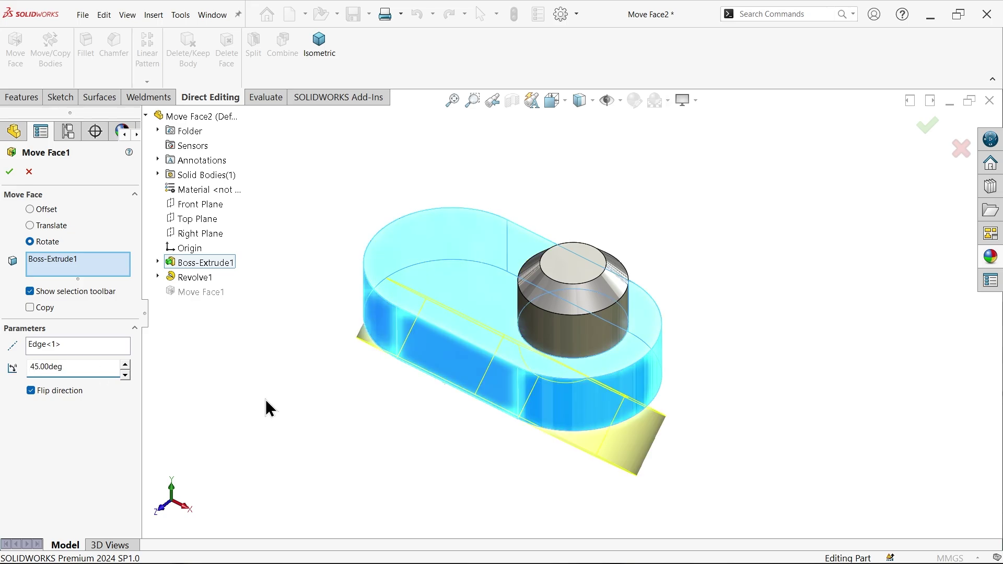
middle_click_drag(335, 419, 300, 381)
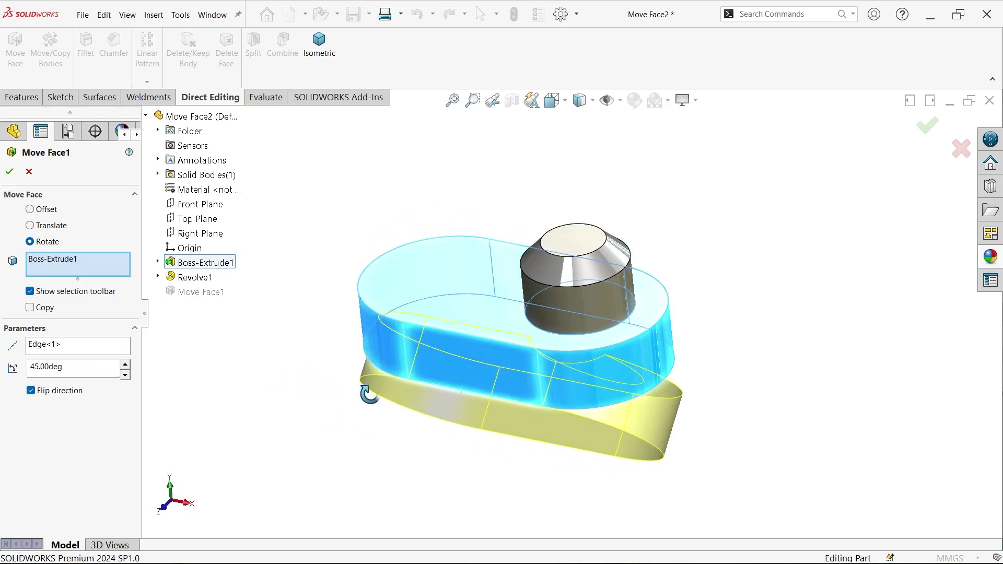
middle_click_drag(300, 380, 355, 453)
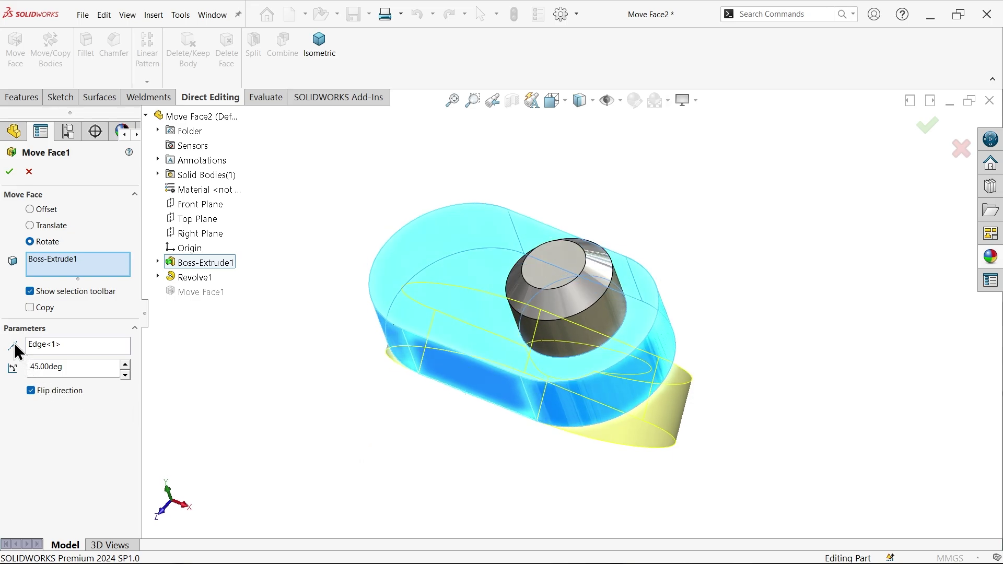
Toggle Flip direction off and back on, checking the preview each time.
left_click(31, 390)
middle_click_drag(357, 414, 357, 394)
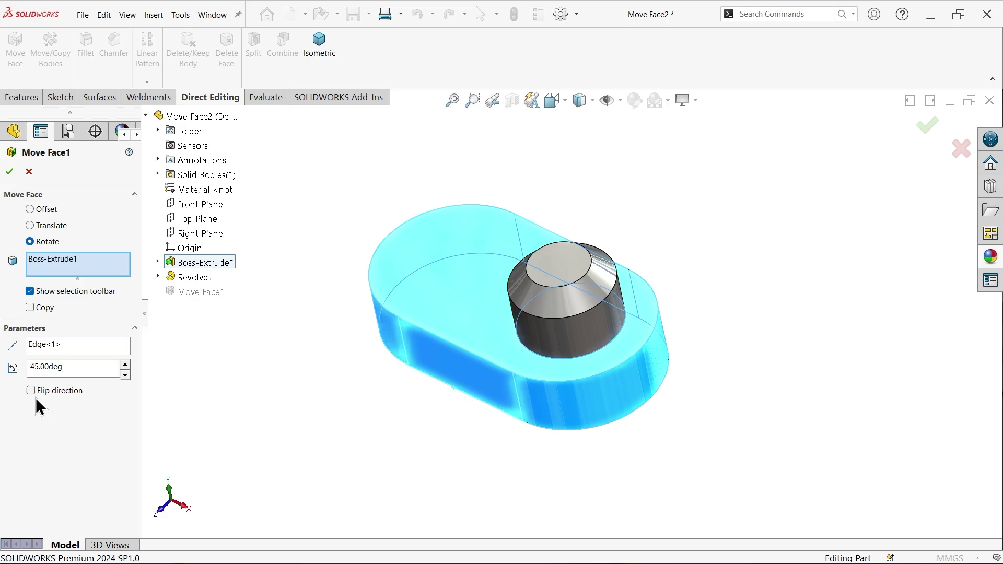
left_click(32, 391)
mouse_move(286, 332)
middle_mouse_down()
mouse_move(291, 346)
mouse_move(249, 278)
mouse_move(289, 323)
middle_mouse_up()
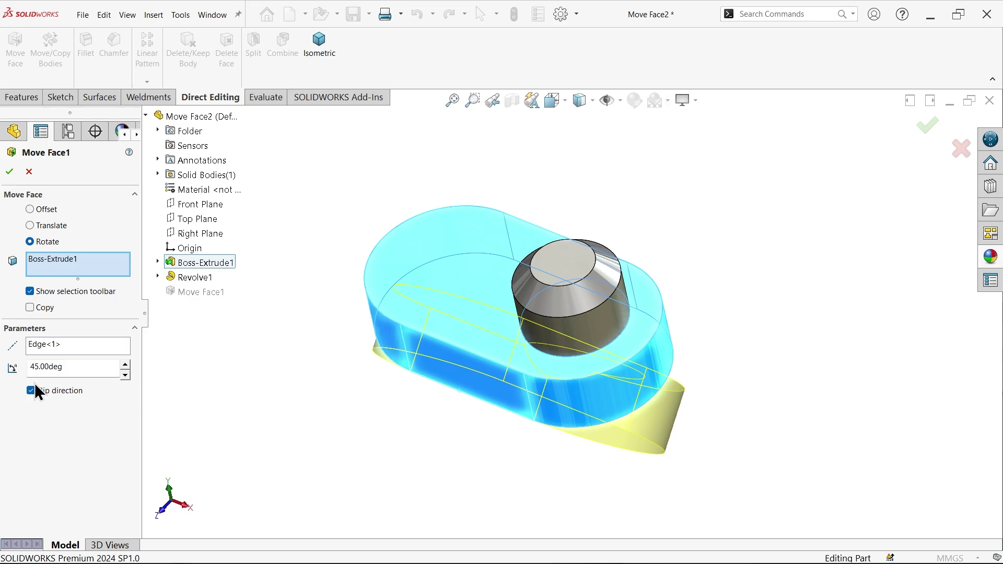
Clear the Boss-Extrude1 body and the Edge<1> axis, switching to the Isometric view in between.
right_click(70, 273)
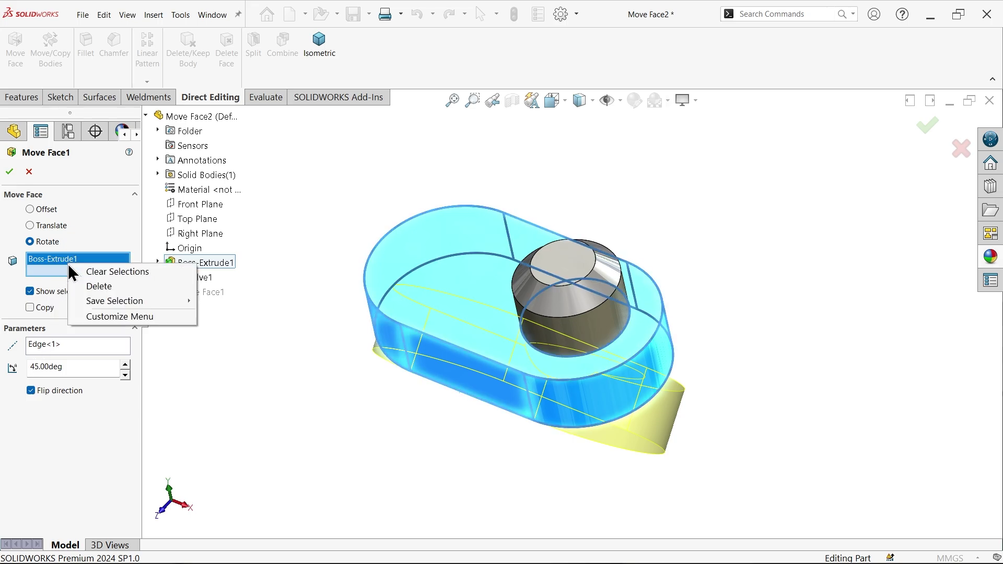
left_click(104, 270)
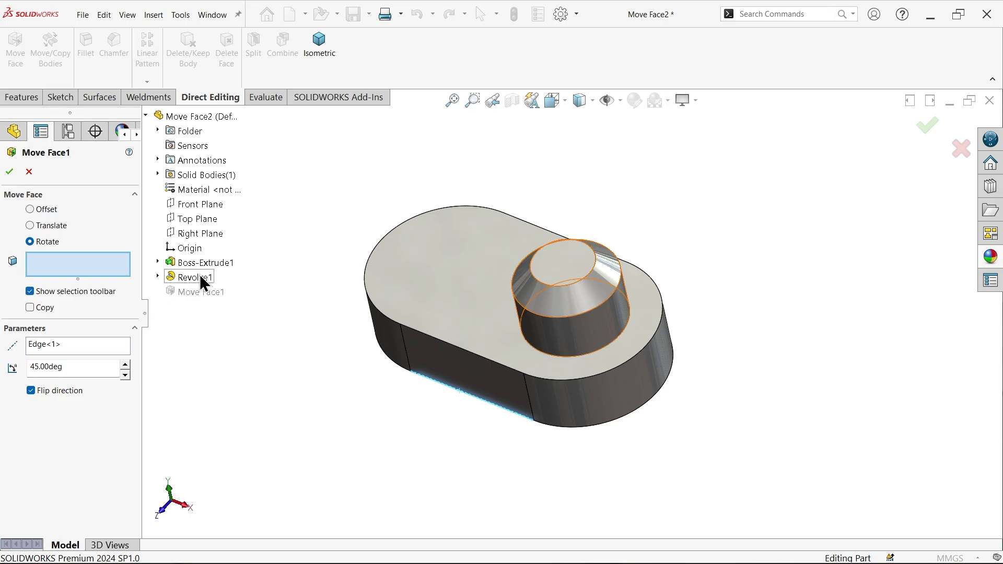
left_click(319, 48)
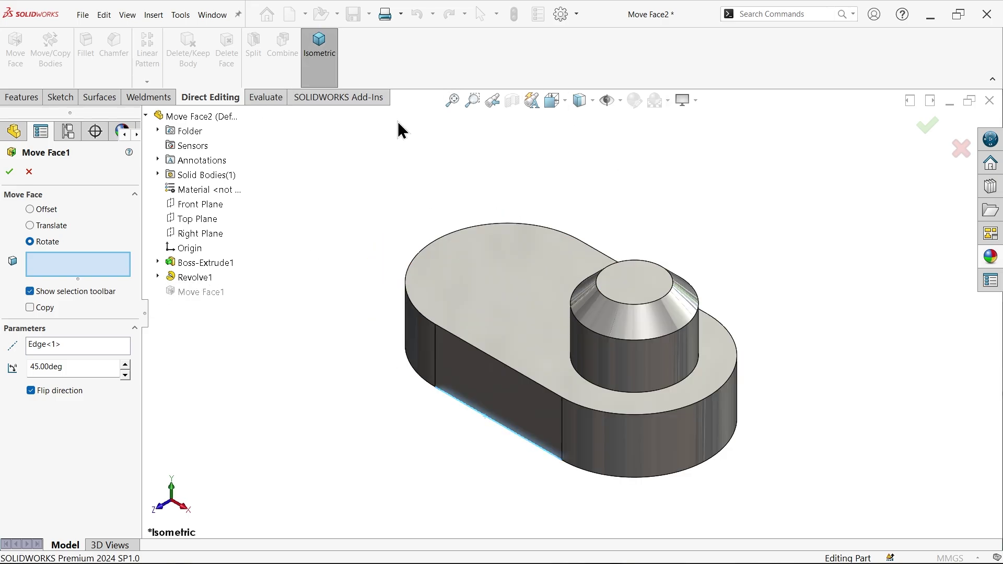
right_click(63, 343)
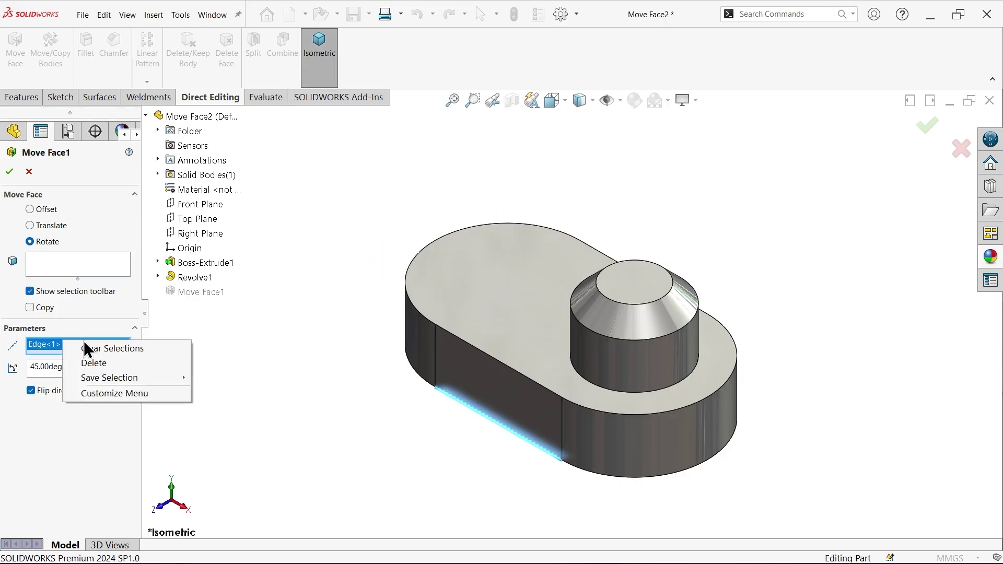
left_click(94, 349)
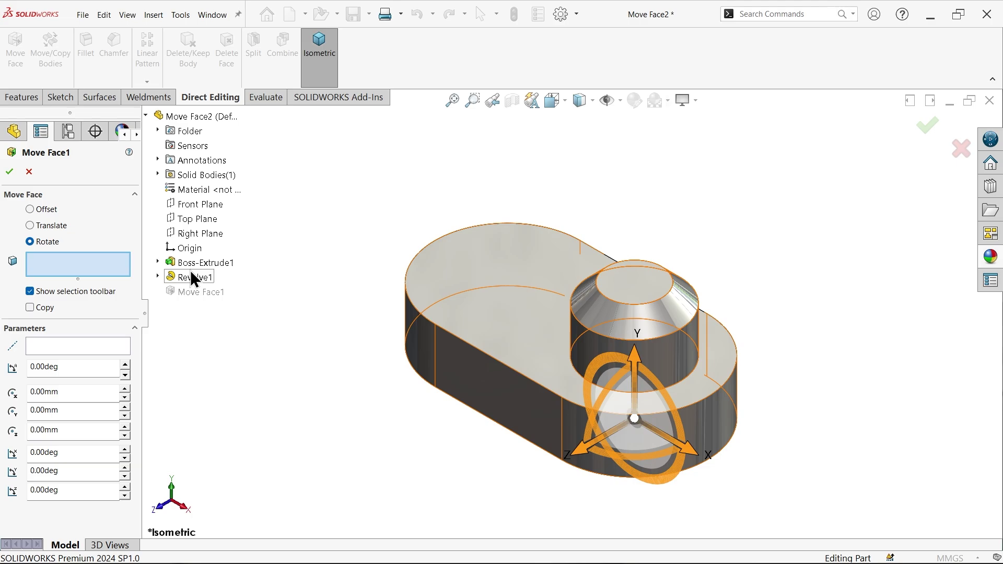
Rotate the Boss-Extrude1 faces −45° about Y, correcting an initial 45° entry, and confirm Move Face1.
left_click(209, 264)
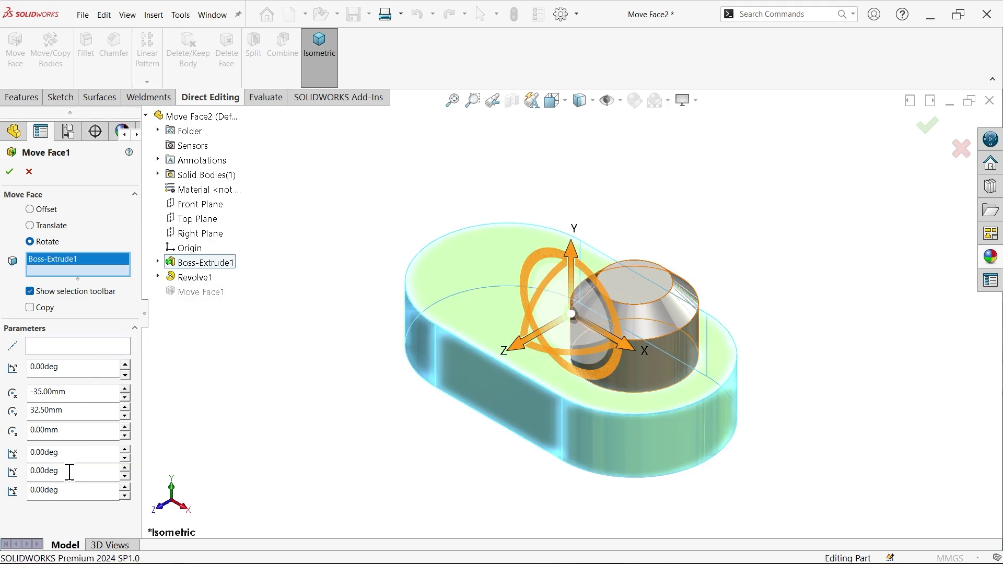
left_click_drag(70, 472, 20, 470)
type("45")
key("Return")
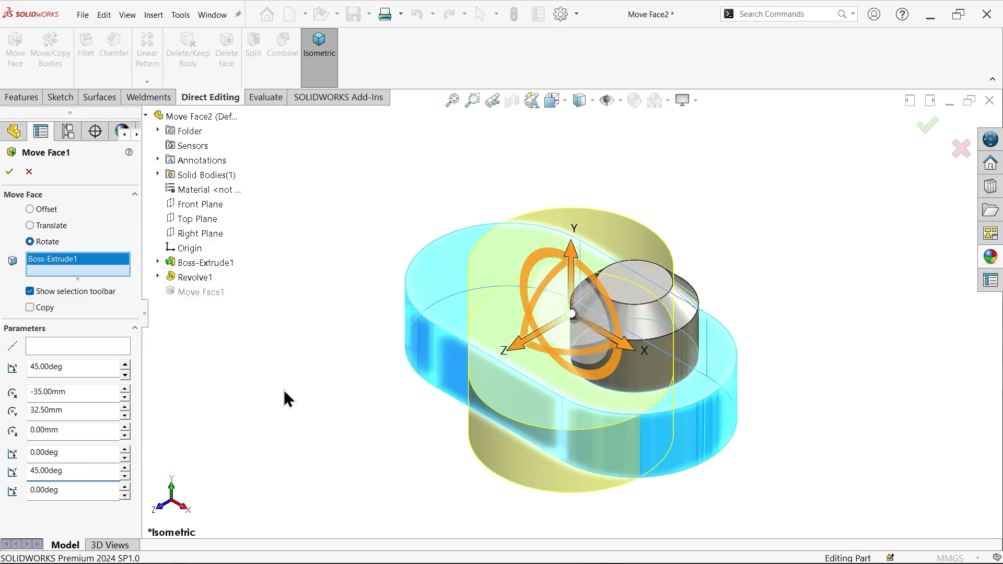
left_click_drag(74, 471, 17, 471)
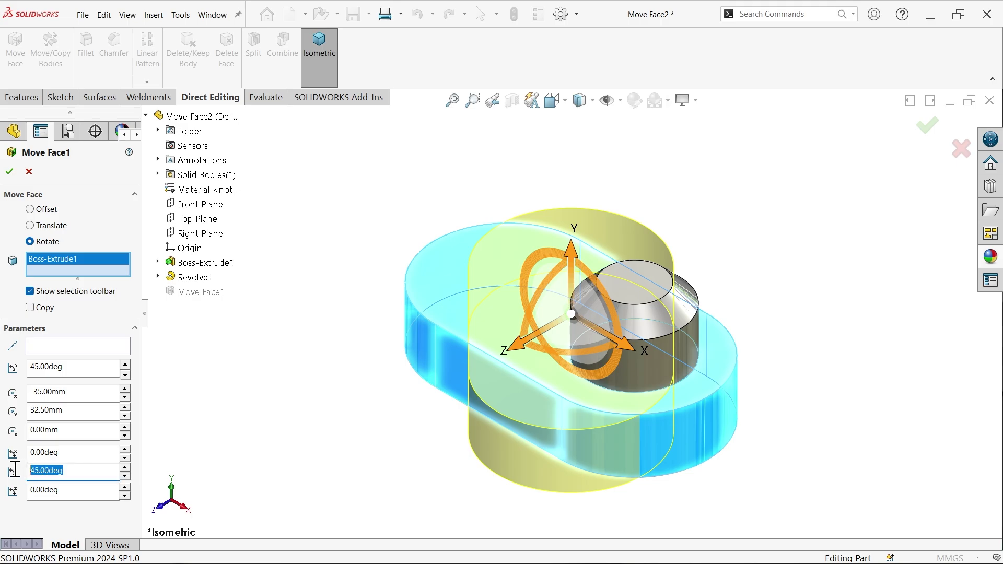
type("-45")
key("Return")
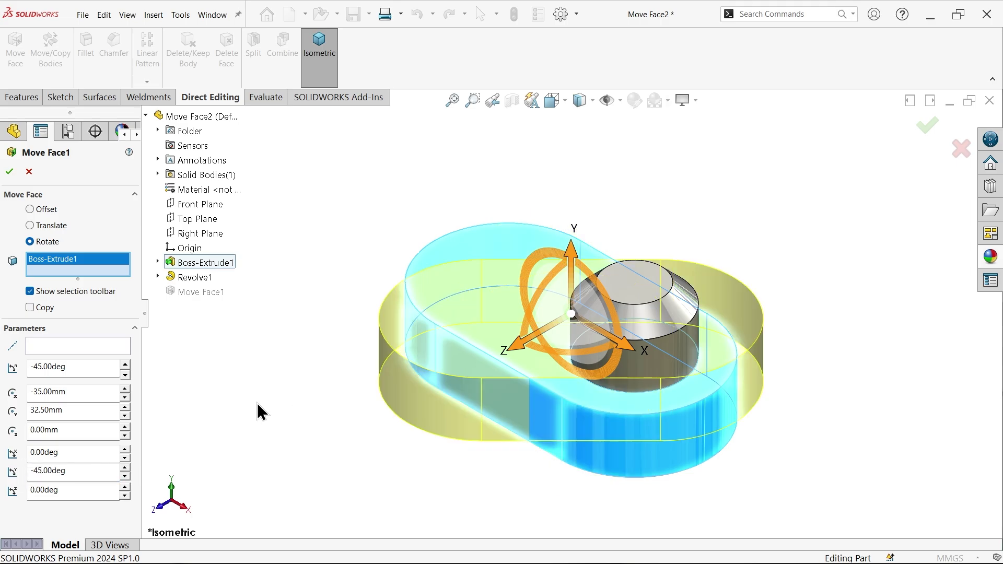
left_click(9, 171)
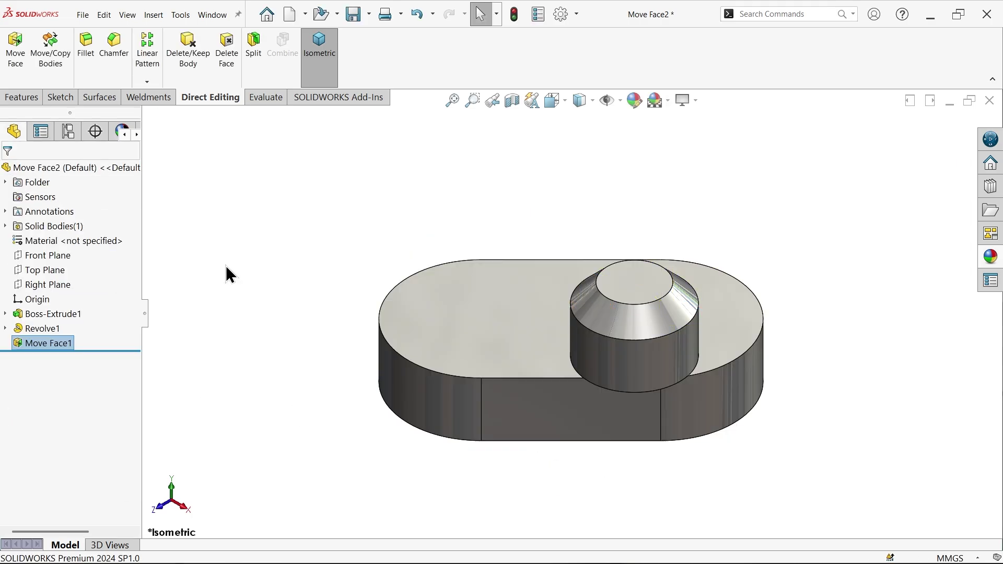